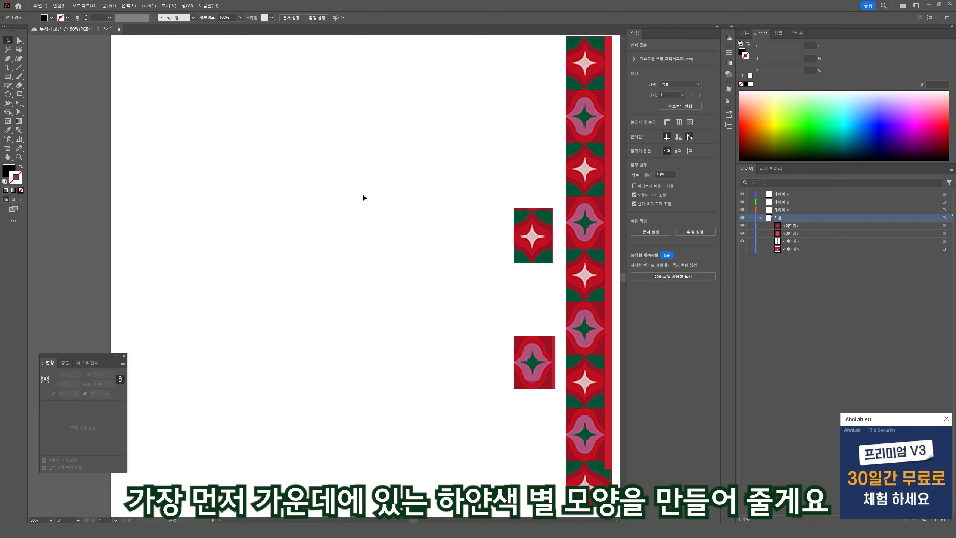
Draw a 400 × 400 px square in the empty area of the artboard.
key("m")
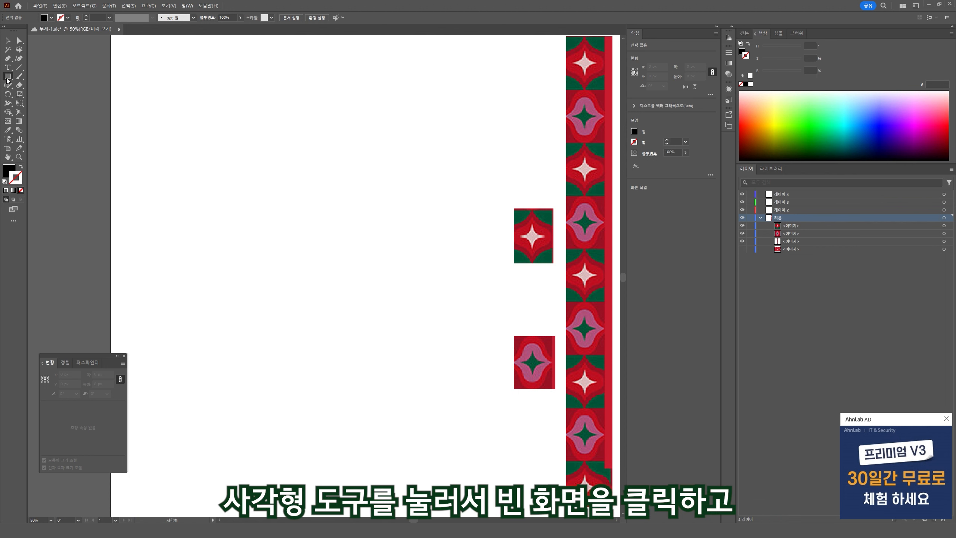
left_click(280, 192)
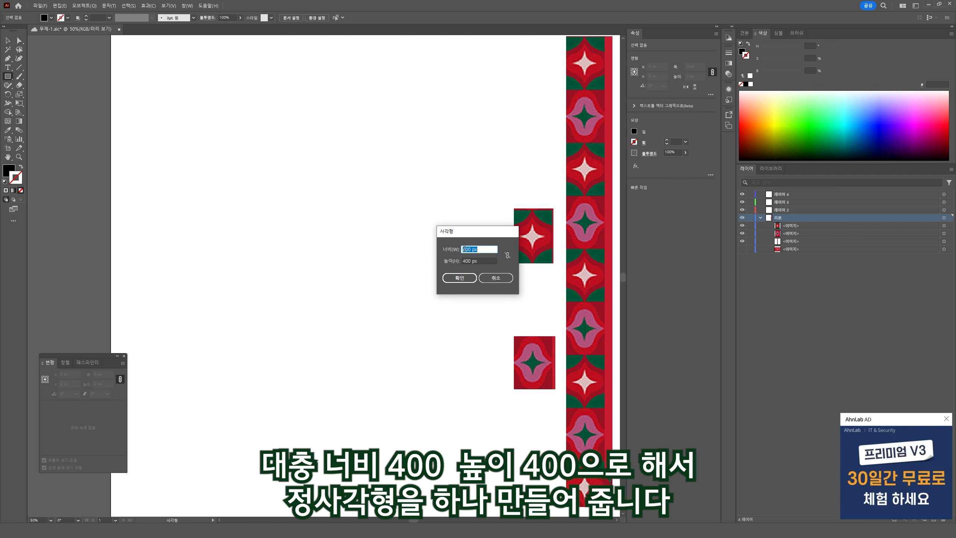
type("400")
key("Tab")
type("4")
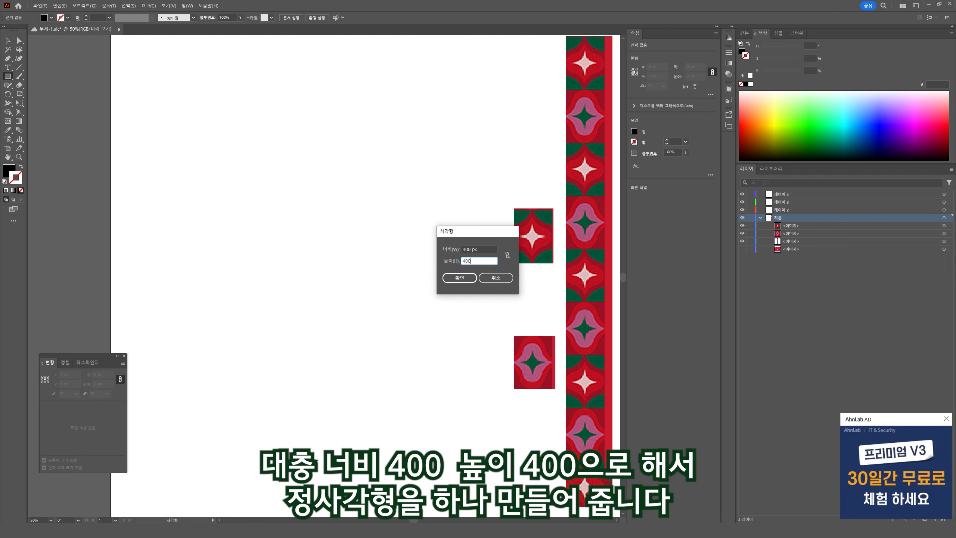
key("Return")
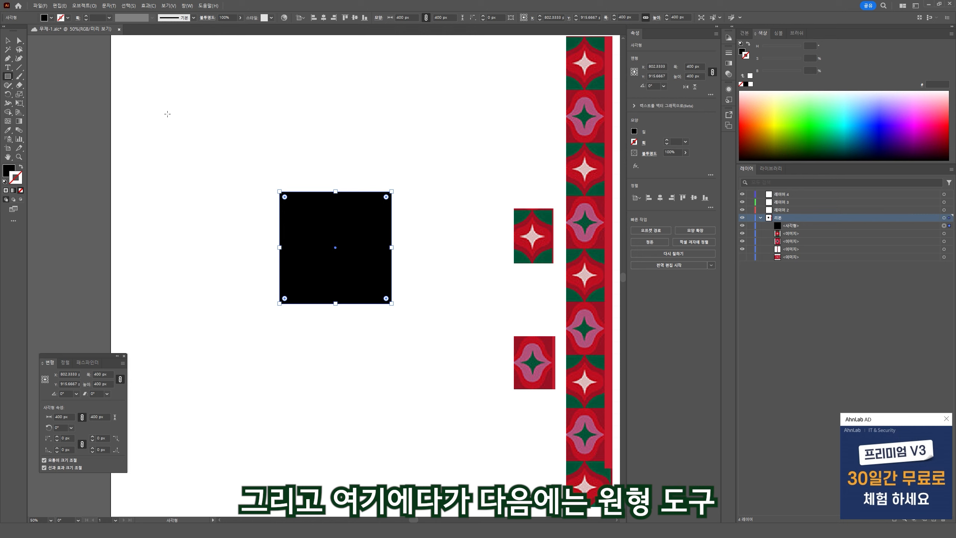
Create a circle 400 px wide and 400 px high with the Ellipse tool.
left_click(8, 77)
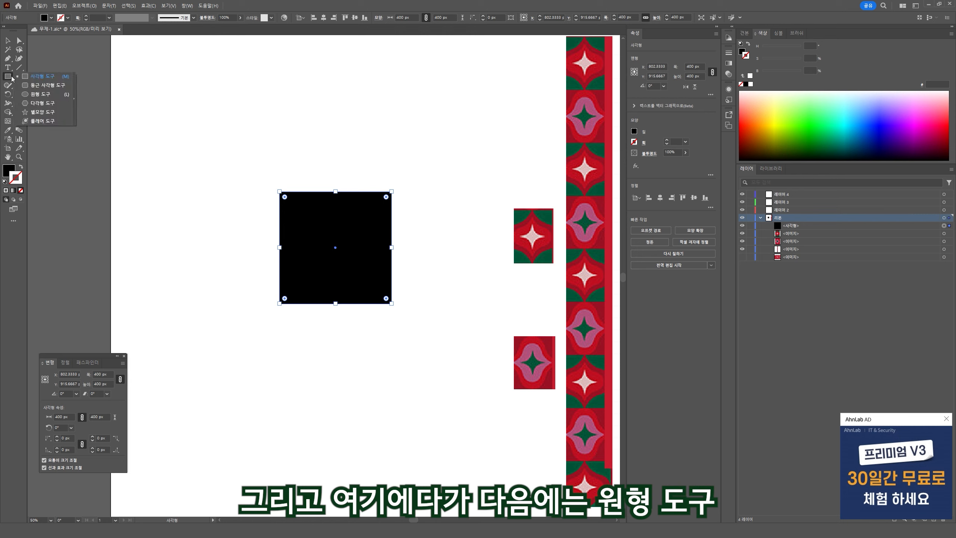
left_click(44, 94)
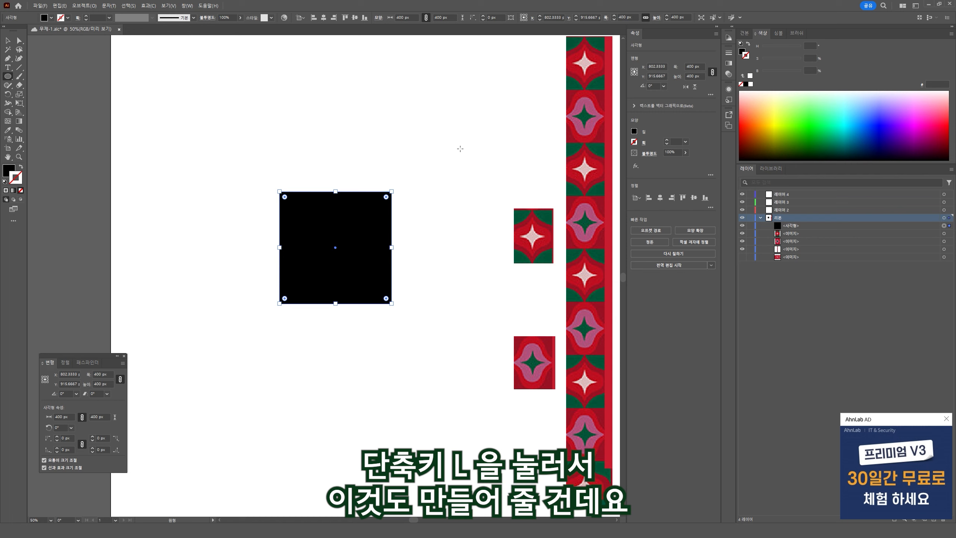
left_click(460, 149)
left_click_drag(473, 234, 465, 122)
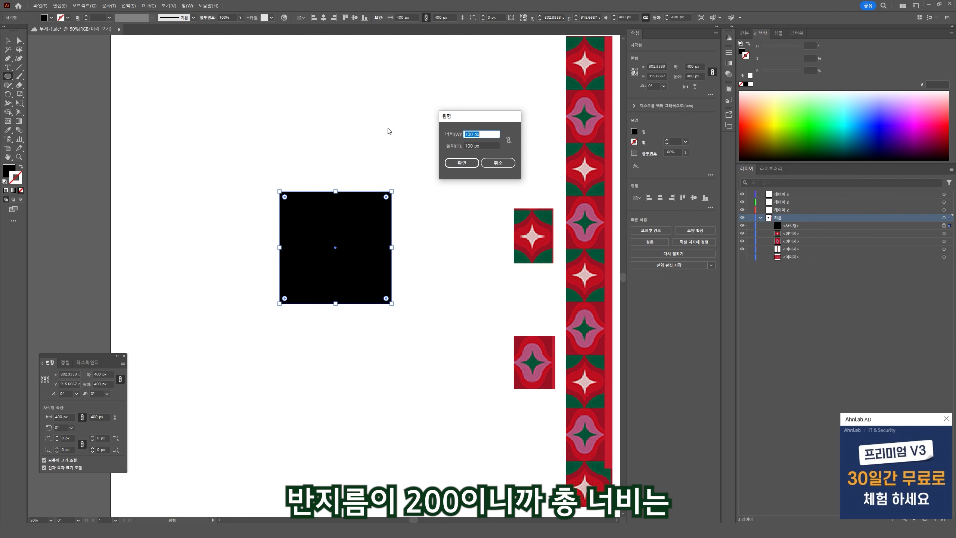
type("400")
key("Tab")
type("4")
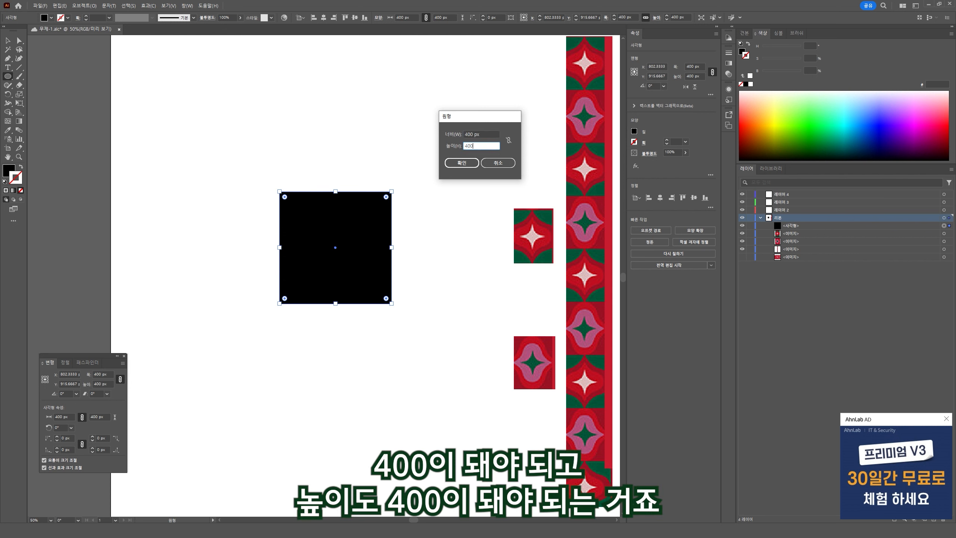
type("00")
left_click(461, 163)
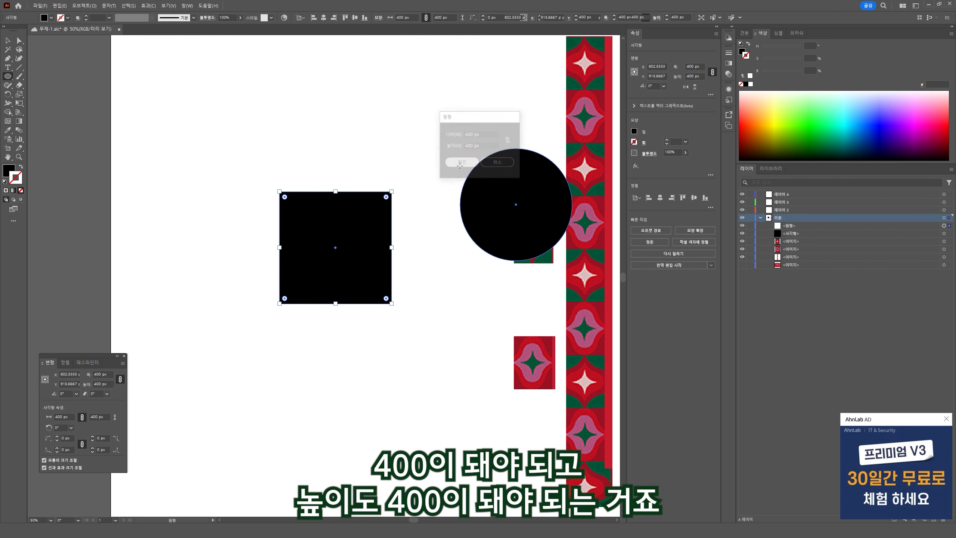
Fill the circle with orange and place copies of it centred on all four corners of the black square.
key("v")
left_click_drag(526, 221, 440, 171)
left_click(742, 52)
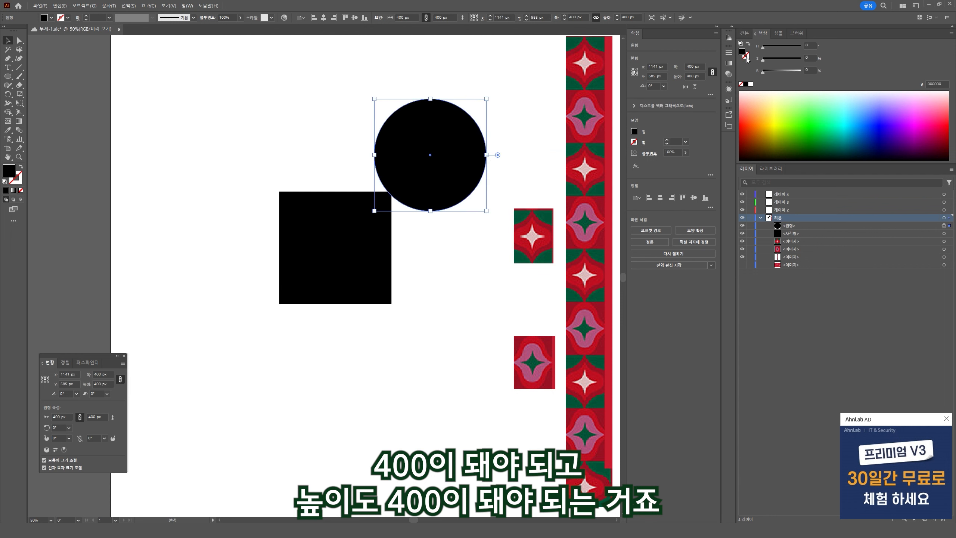
left_click(761, 120)
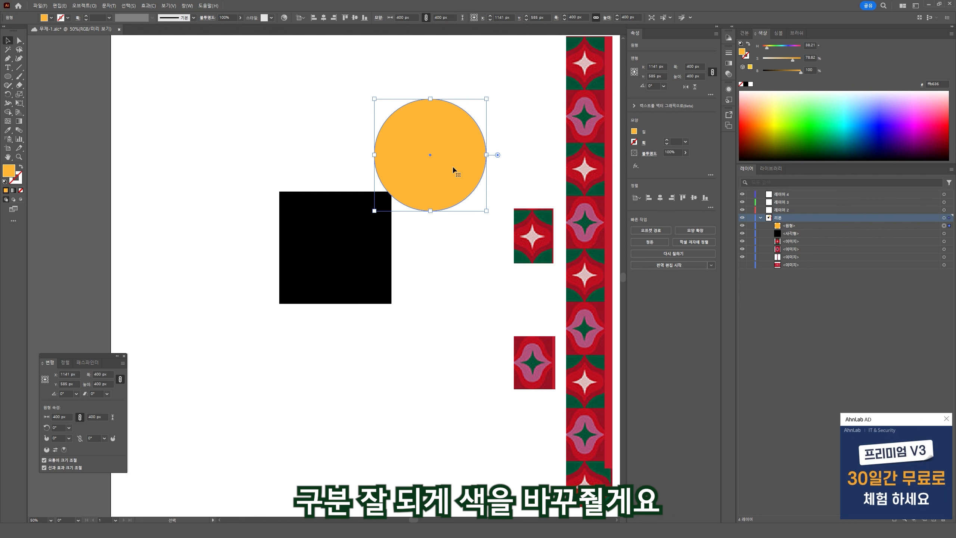
left_click_drag(453, 176, 294, 217)
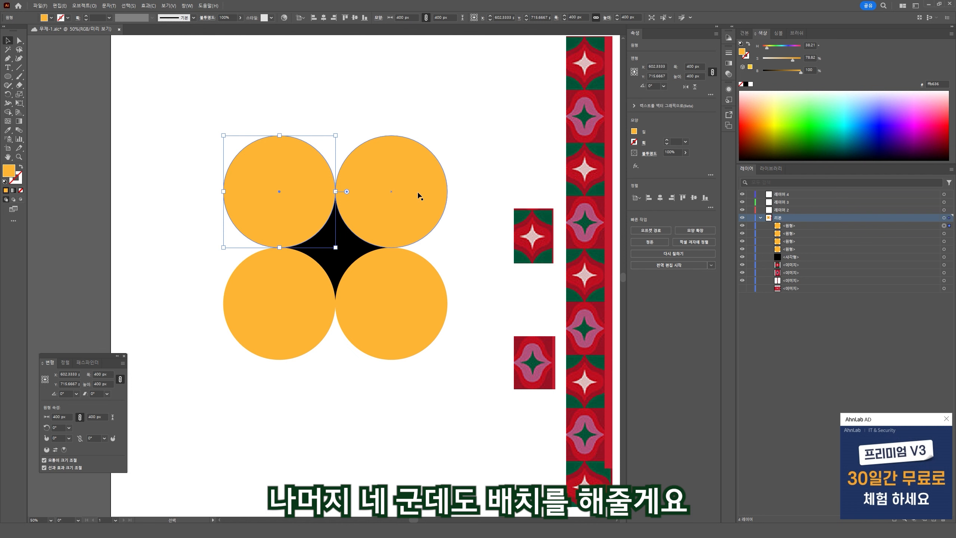
Split the square and the four circles along their overlaps with the Pathfinder Divide operation.
left_click_drag(168, 91, 471, 394)
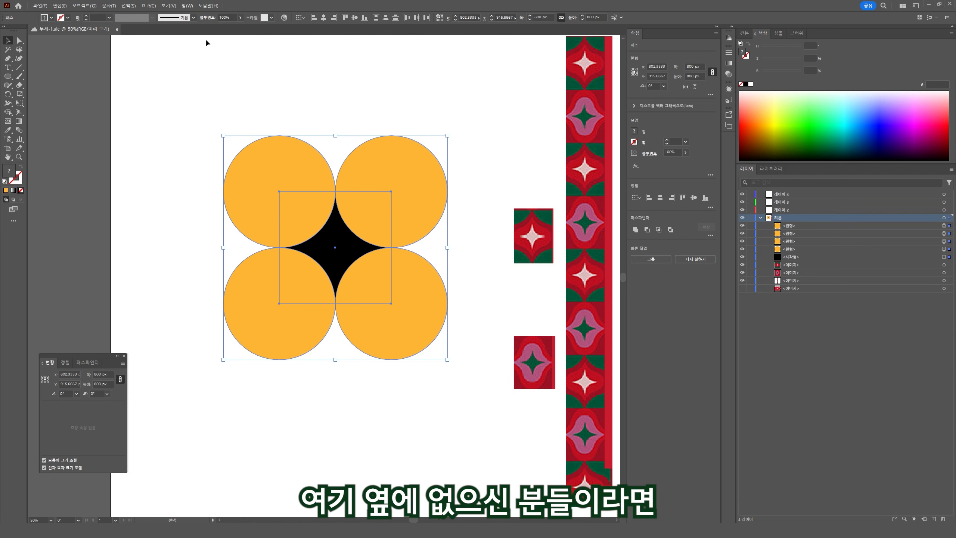
left_click(187, 6)
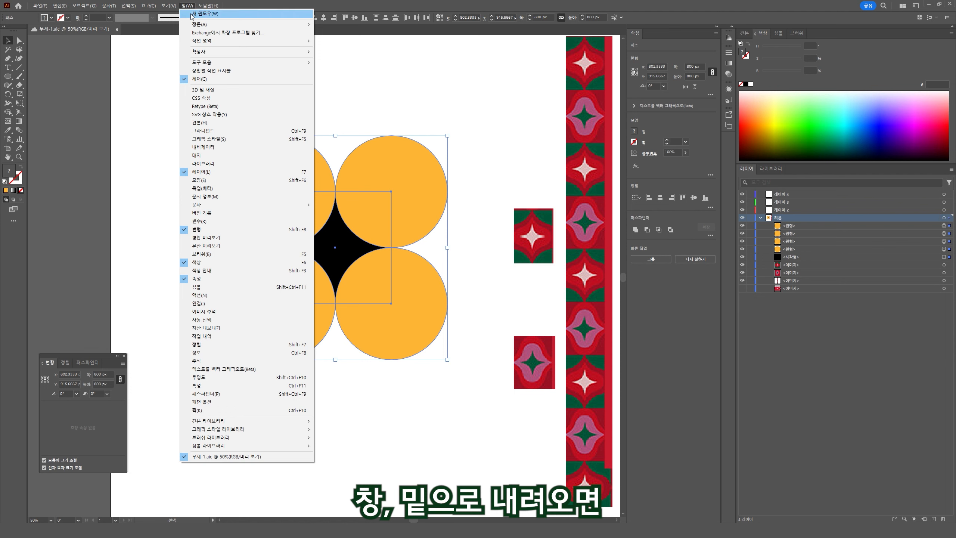
left_click(259, 394)
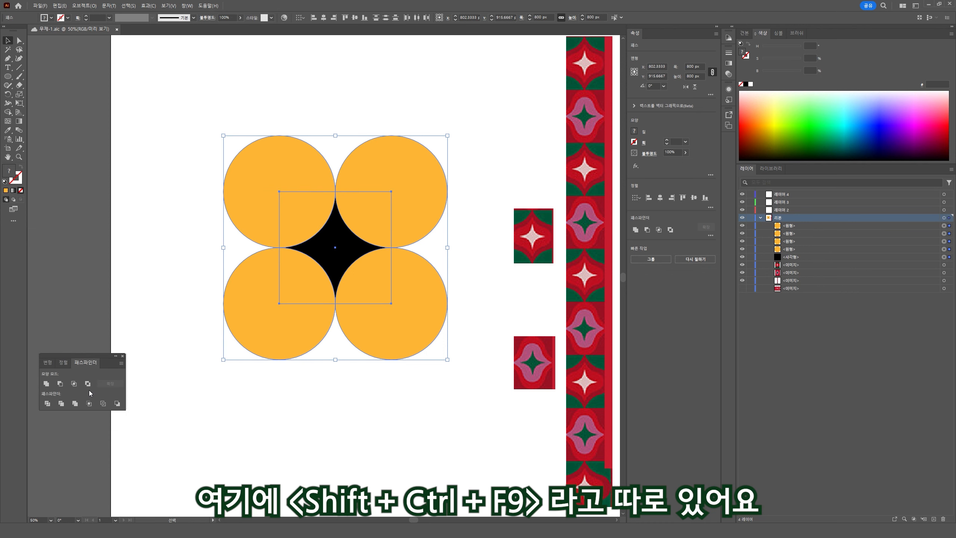
left_click_drag(90, 356, 177, 105)
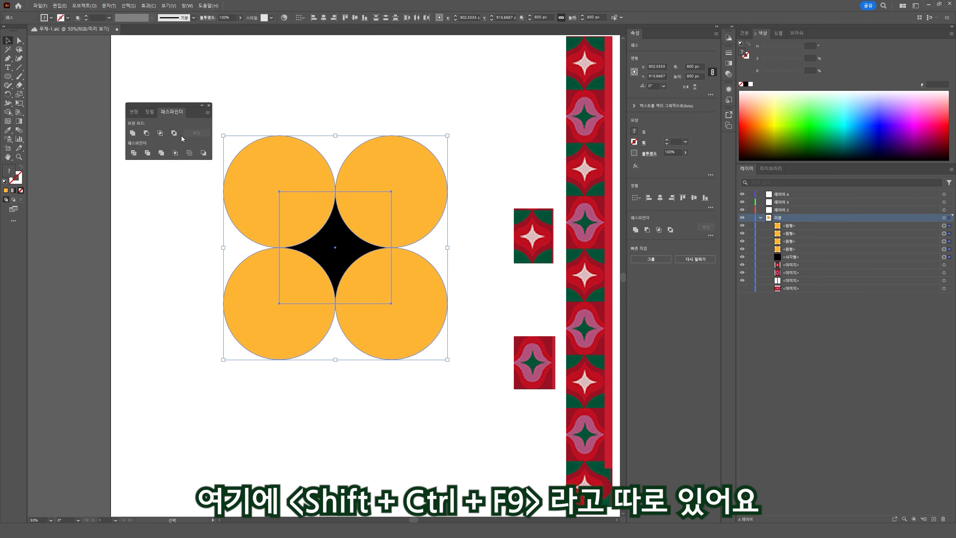
left_click(134, 154)
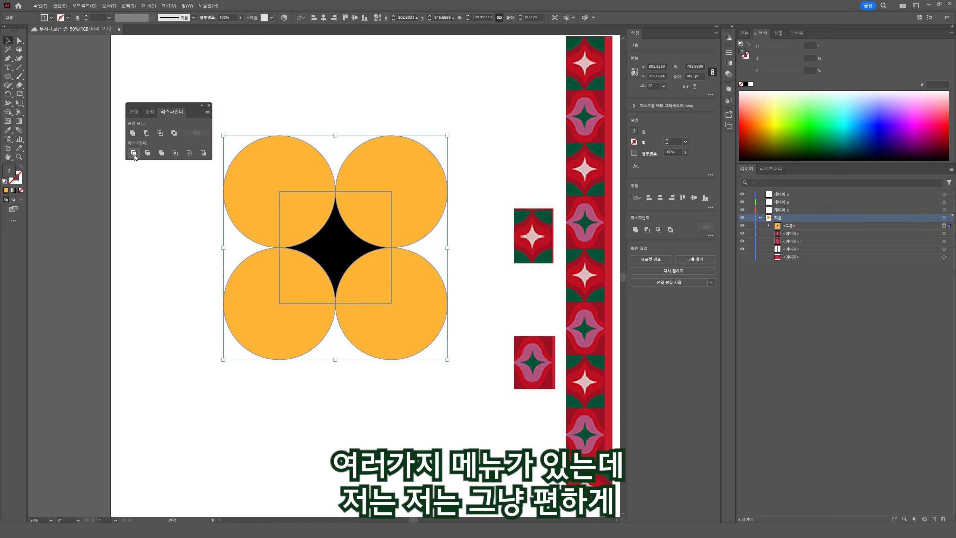
Isolate the divided group and delete every piece except the black four-pointed star in the centre.
left_click(425, 94)
left_click_drag(410, 178, 412, 181)
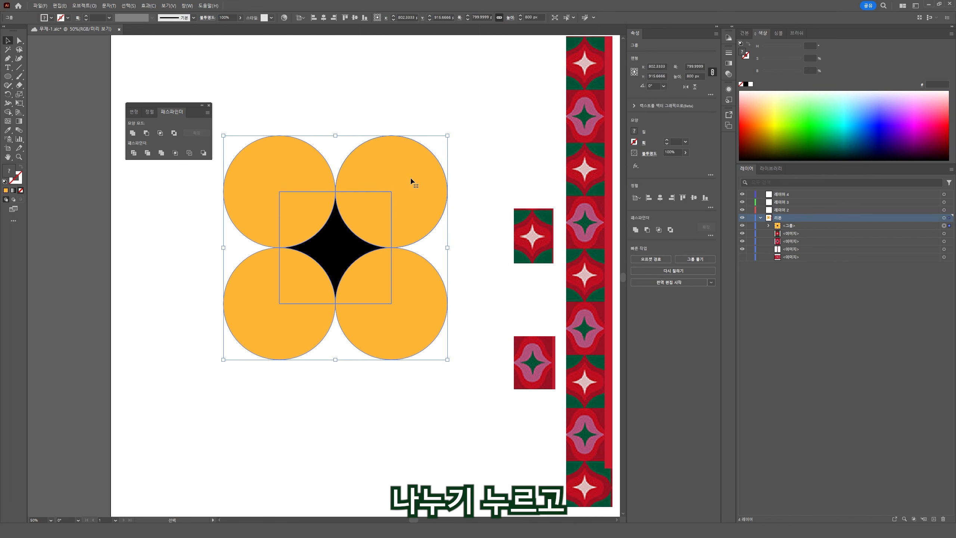
double_click(346, 255)
left_click(340, 262)
left_click_drag(340, 262, 363, 459)
left_click_drag(221, 120, 466, 364)
key("Delete")
left_click_drag(364, 454, 343, 252)
key("Escape")
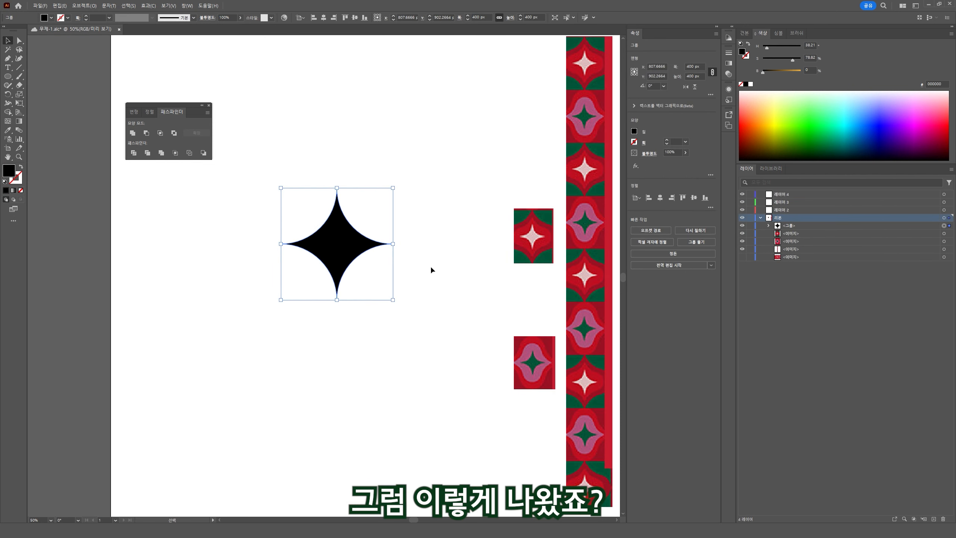
Recolour the star with the pale tone sampled from the upper reference image's star and move it higher on the artboard.
key("i")
left_click(536, 236)
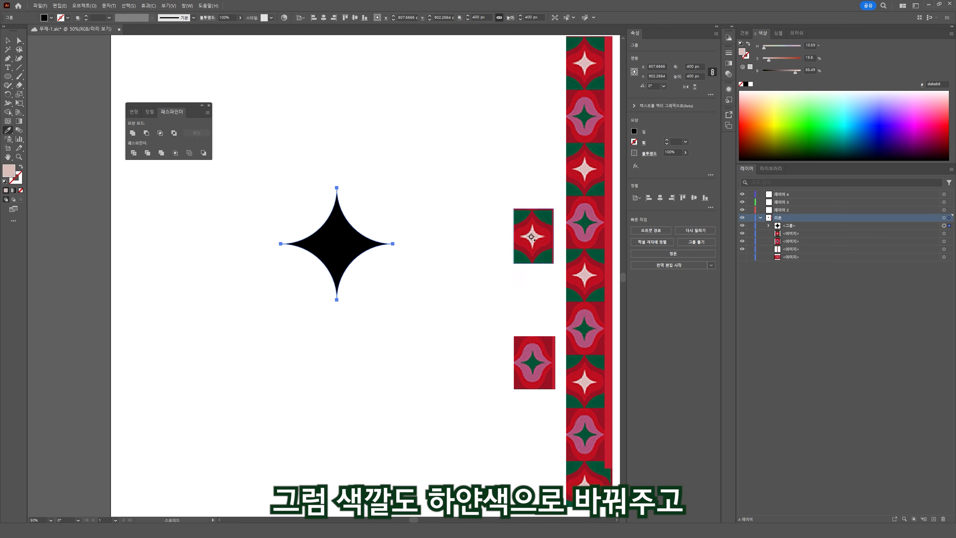
key("v")
left_click_drag(354, 241, 425, 109)
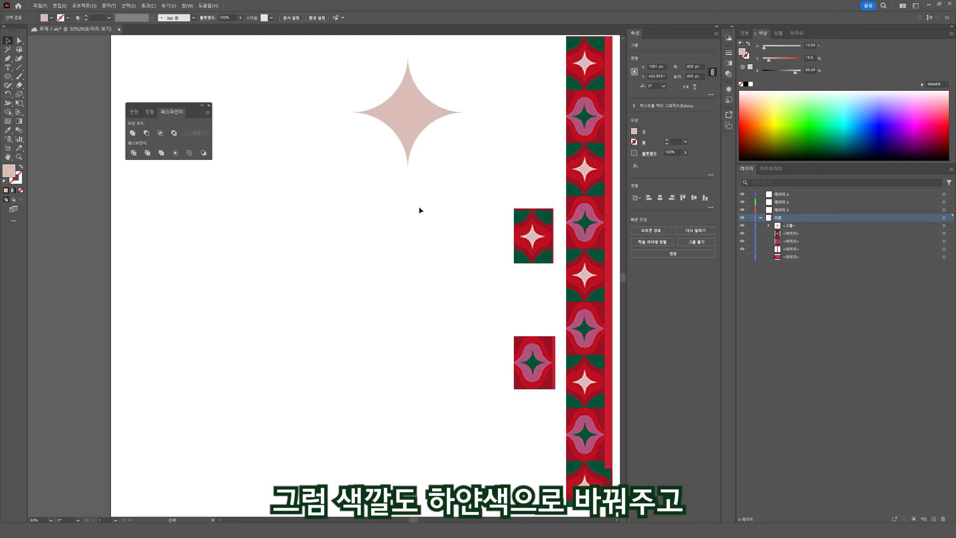
left_click(418, 206)
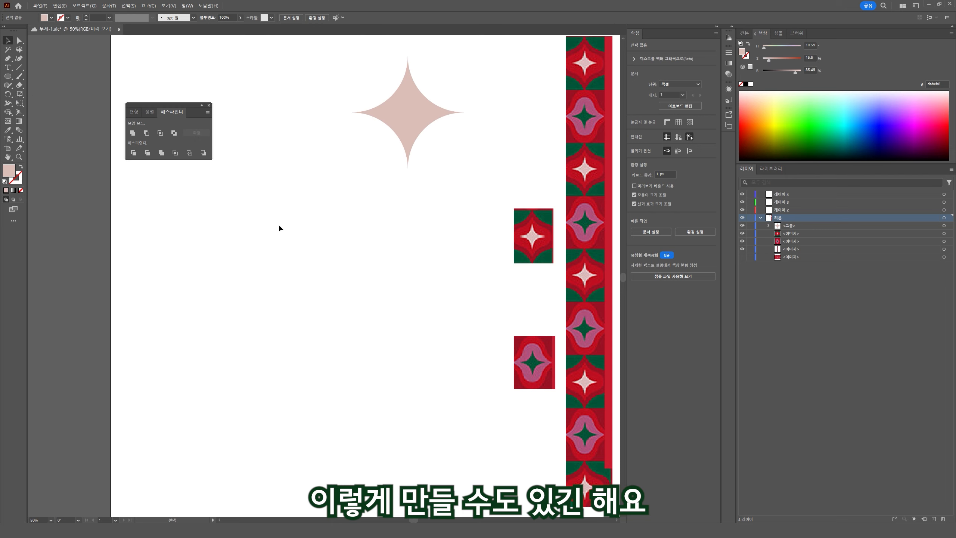
Draw a second square of about 360 px below the star and round all four corners to about a 105 px radius.
key("m")
left_click_drag(268, 209, 369, 309)
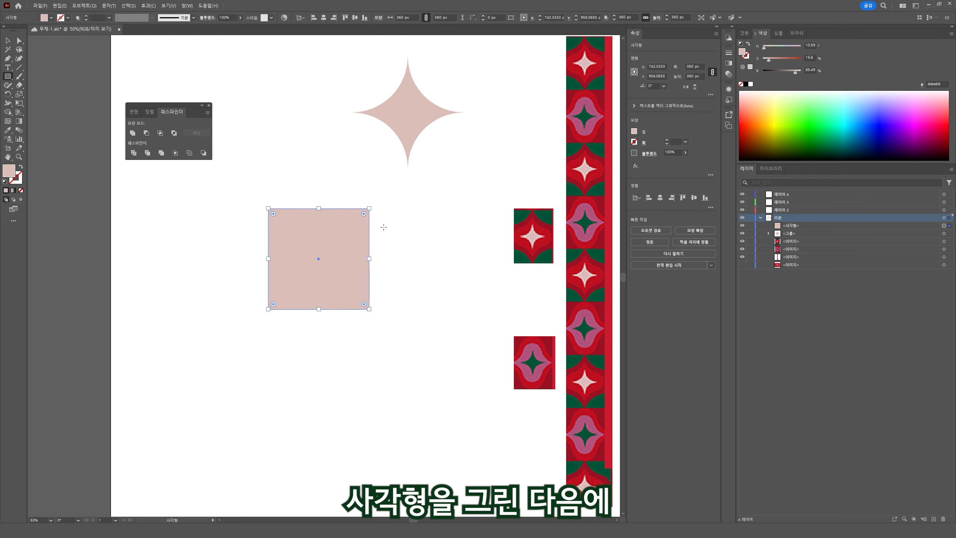
key("a")
left_click(369, 208)
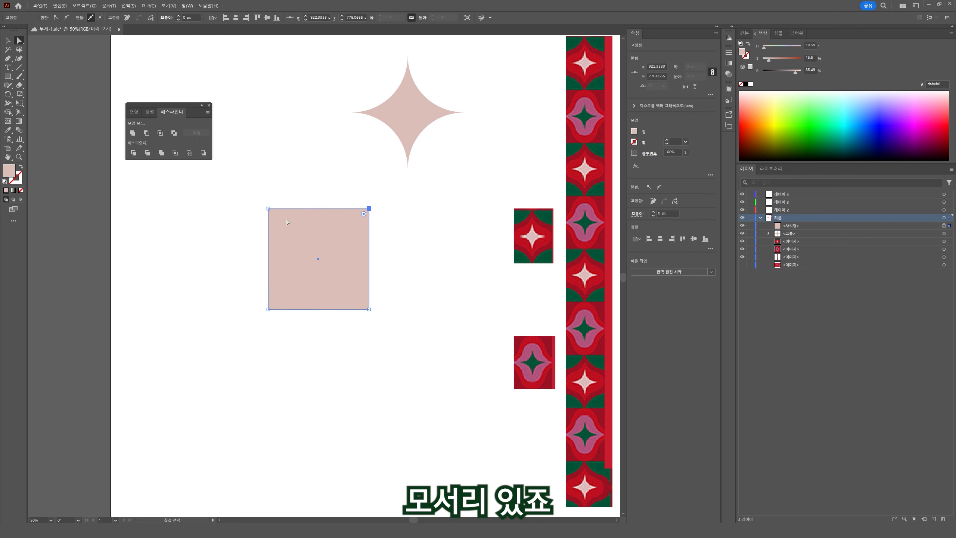
left_click(269, 208, "shift")
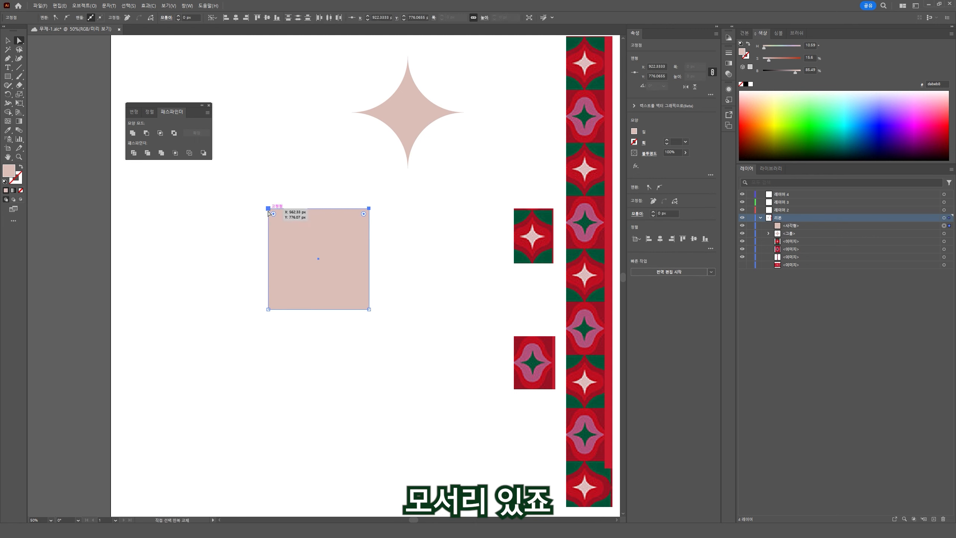
left_click(268, 309, "shift")
left_click(369, 308, "shift")
mouse_move(369, 309)
left_mouse_down()
mouse_move(364, 298)
mouse_move(383, 314)
left_mouse_up()
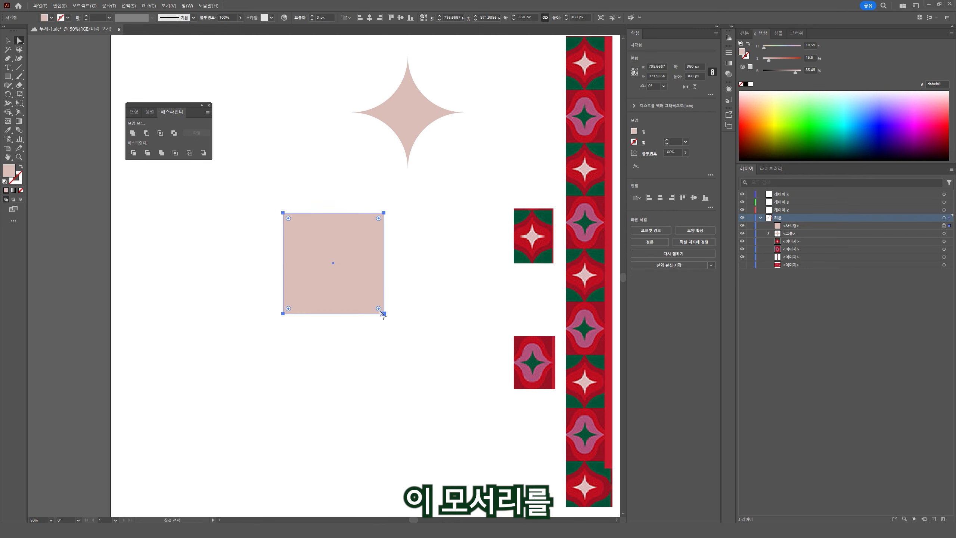
left_click_drag(379, 309, 367, 284)
Change all four corners of the square to inverted round and enlarge their radius to 180 px, forming a second star.
left_click(134, 111)
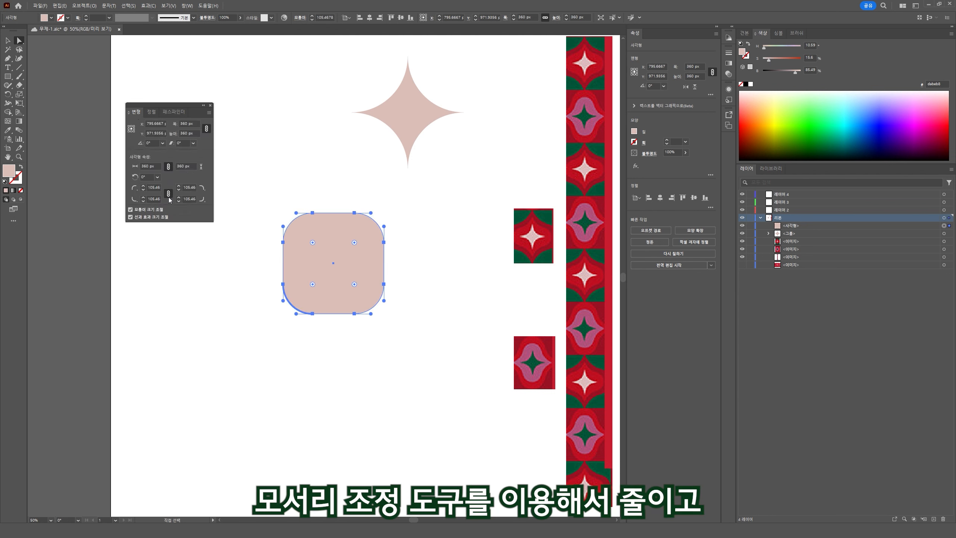
left_click(134, 187)
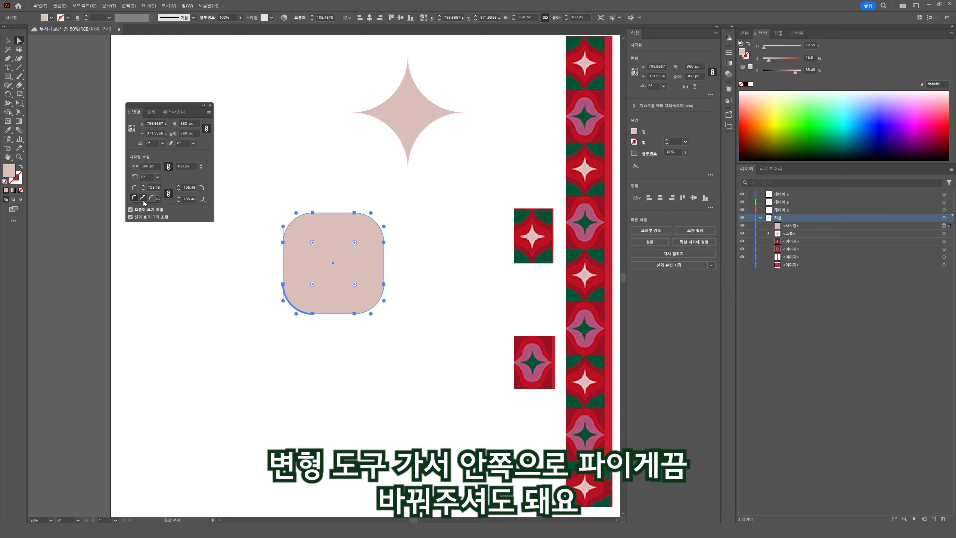
left_click(135, 199)
left_click(135, 199)
left_click(136, 211)
left_click(202, 199)
left_click(202, 209)
left_click(202, 188)
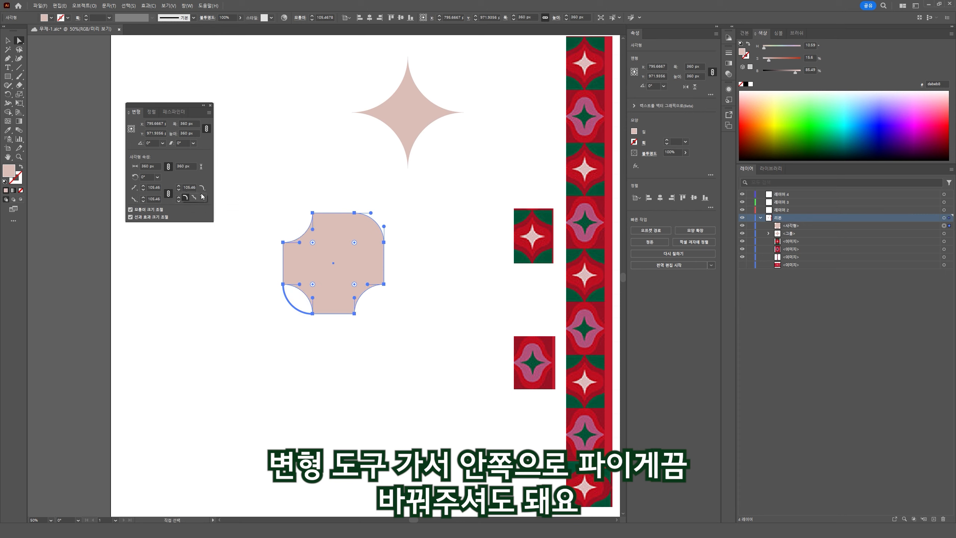
left_click(203, 196)
left_click_drag(312, 242, 353, 250)
key("v")
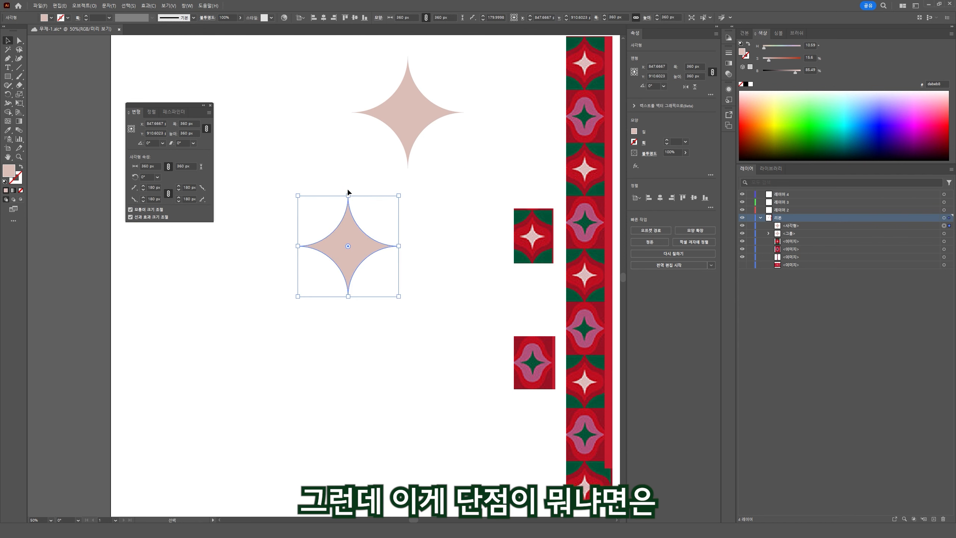
Pull one anchor point of the lower star's top tip aside and compare it with the upper star's bottom anchor point.
key("a")
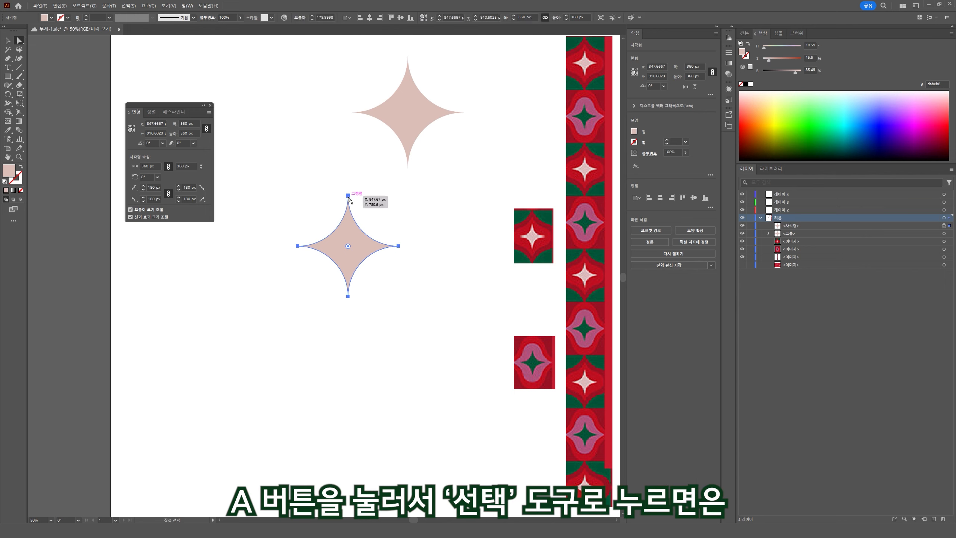
left_click_drag(348, 197, 380, 202)
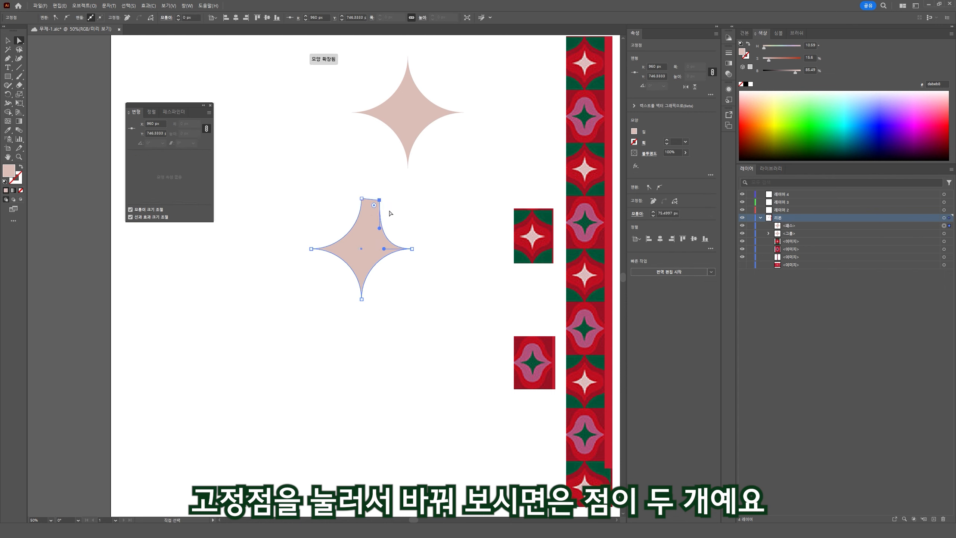
key("v")
left_click(417, 113)
key("a")
left_click(407, 173)
left_click(408, 168)
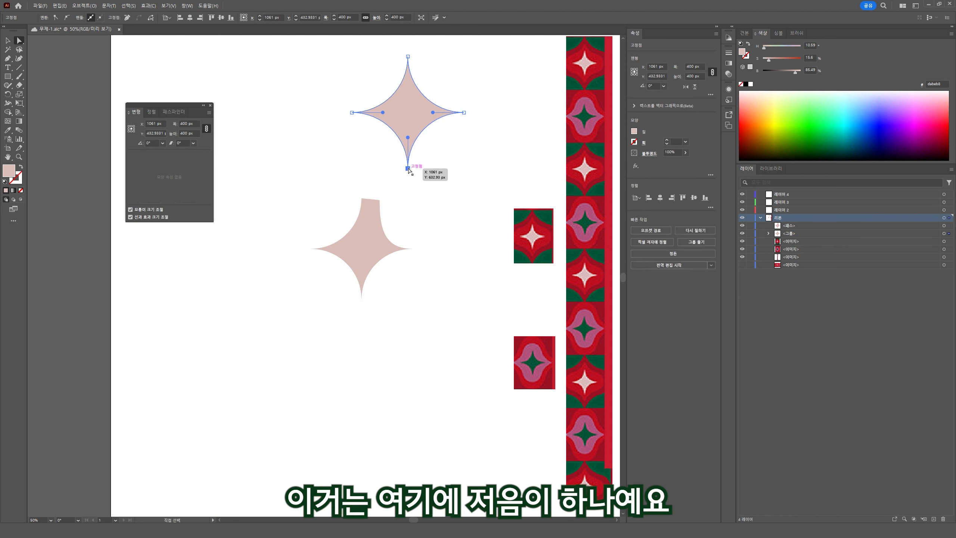
Bring the lower star's two top anchor points back together to restore its sharp tip.
left_click(375, 235)
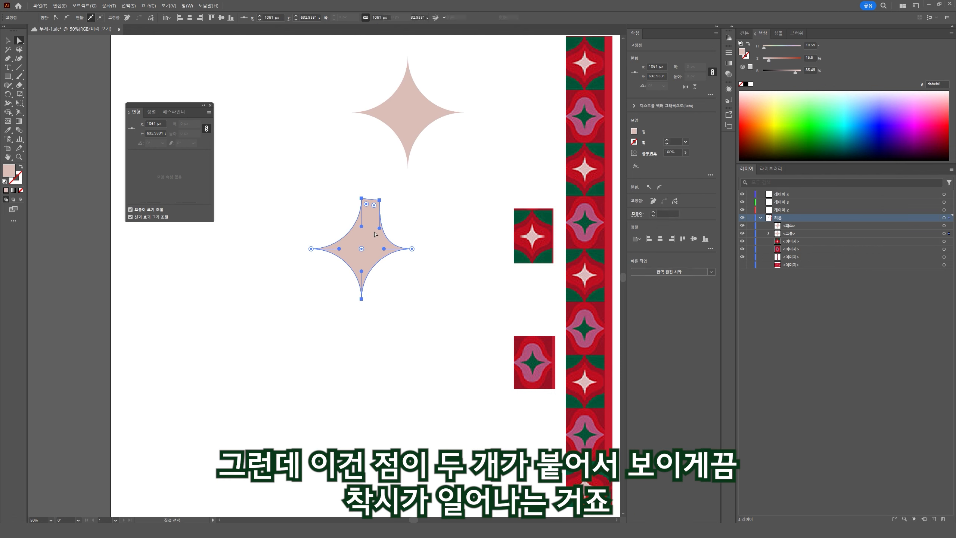
left_click_drag(369, 200, 351, 198)
key("v")
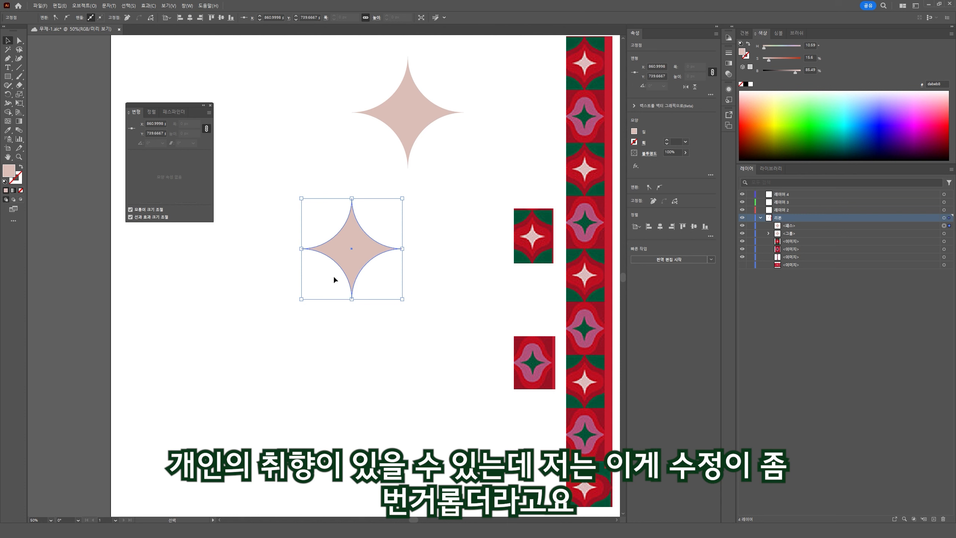
Delete the second star below the original one, keeping the upper star.
left_click(413, 128)
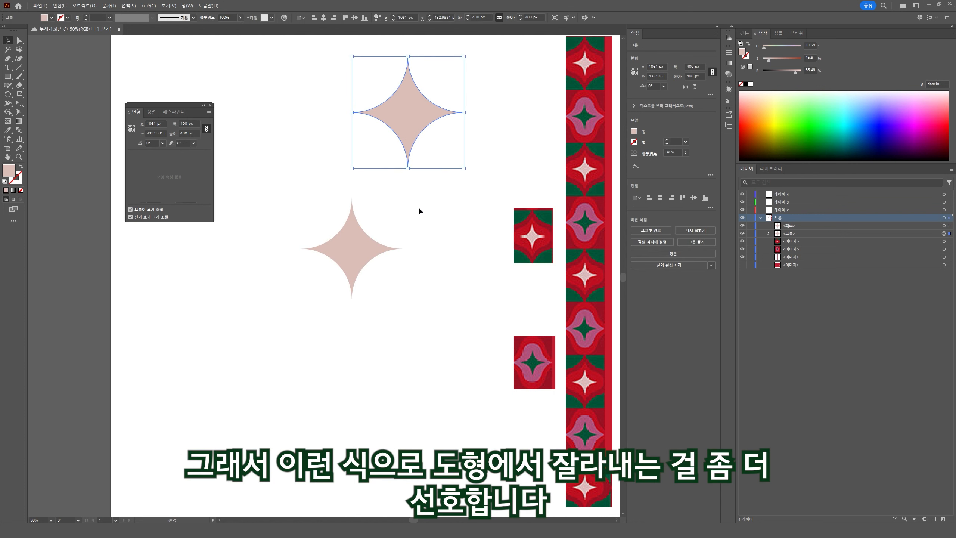
left_click(367, 254)
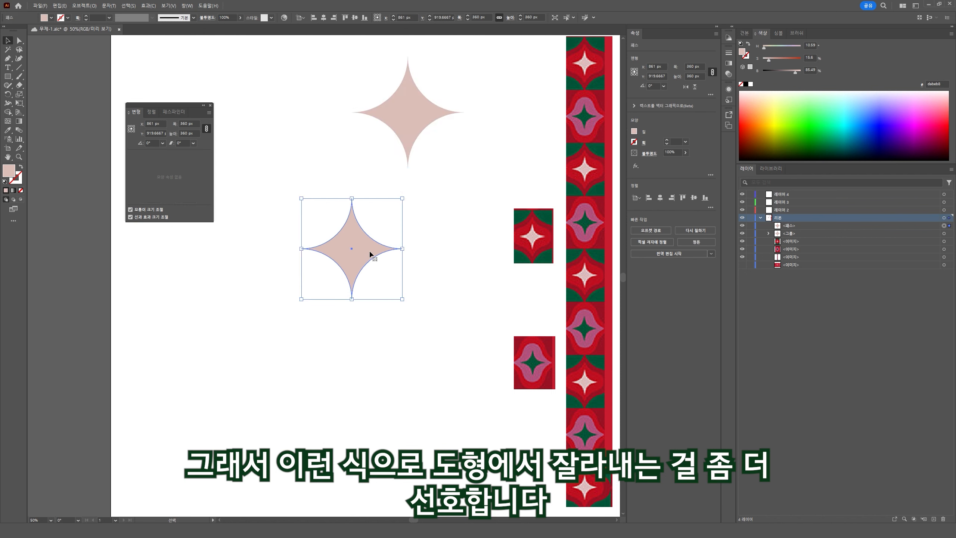
key("Delete")
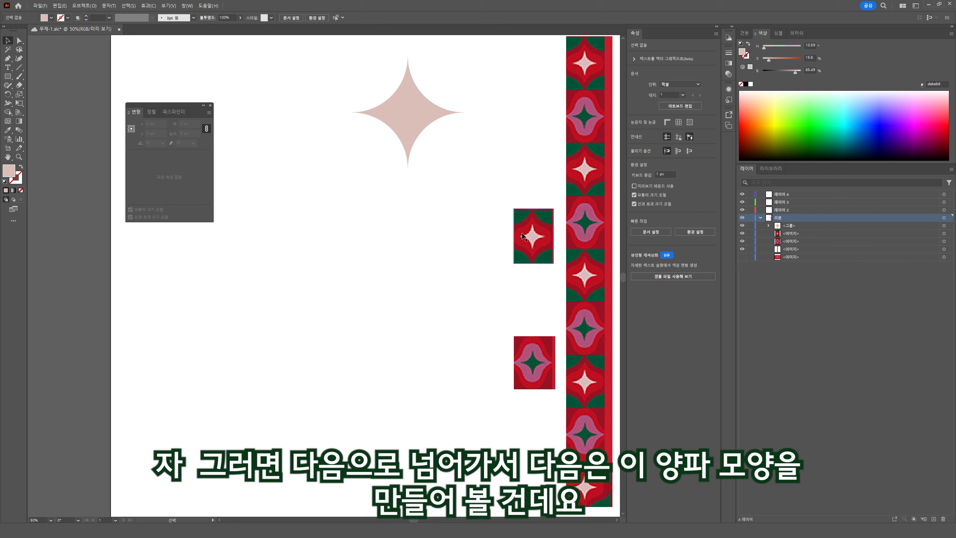
Duplicate the star below the original and fill the copy with the bright red sampled from the upper reference image.
left_click(408, 126)
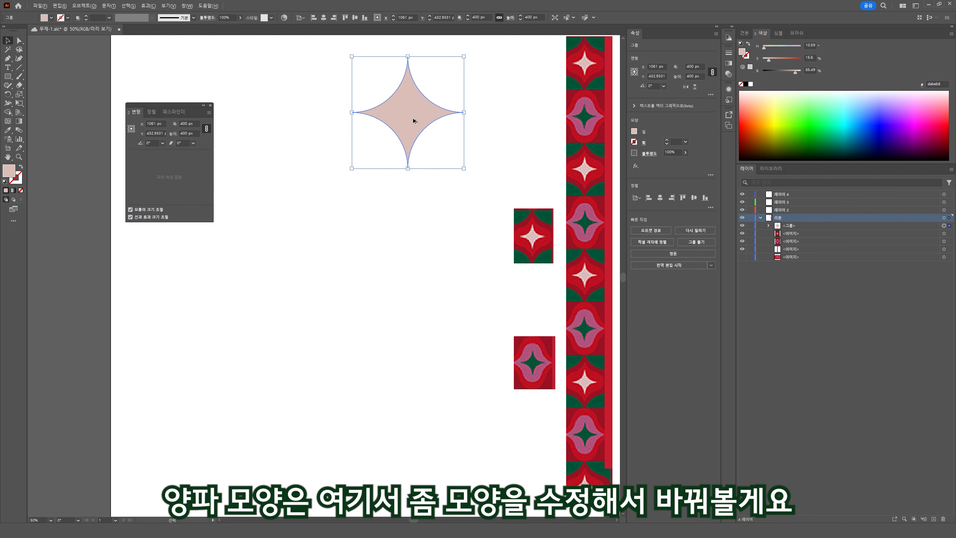
left_click_drag(414, 121, 357, 276)
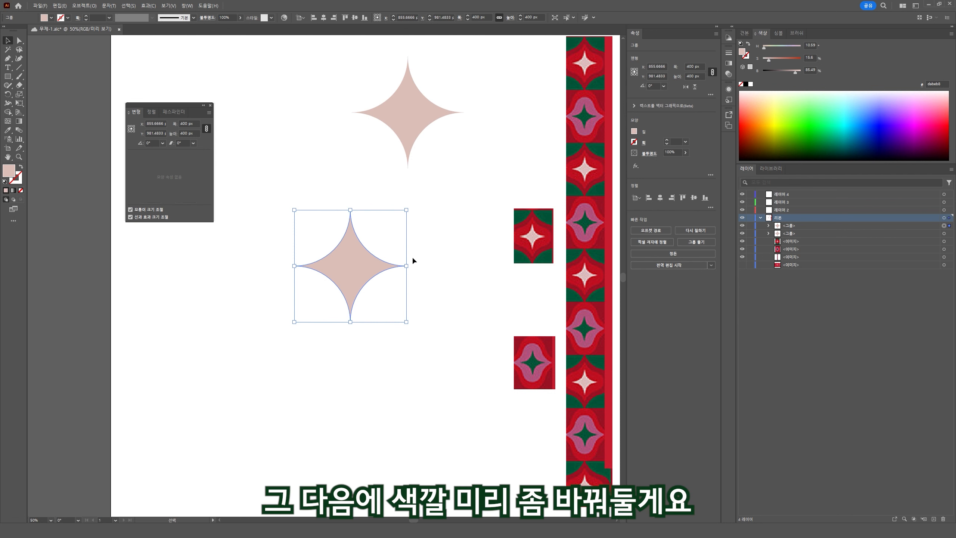
key("i")
left_click(541, 247)
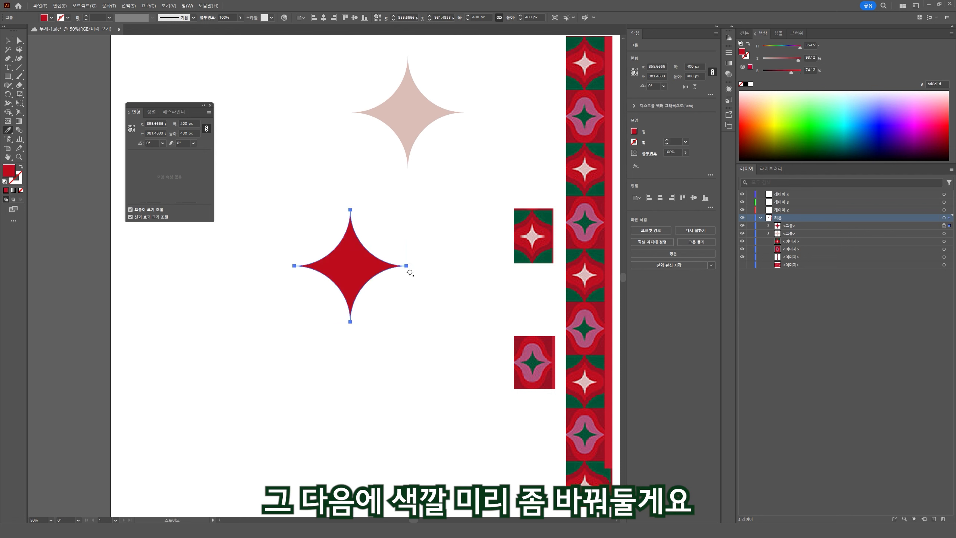
key("v")
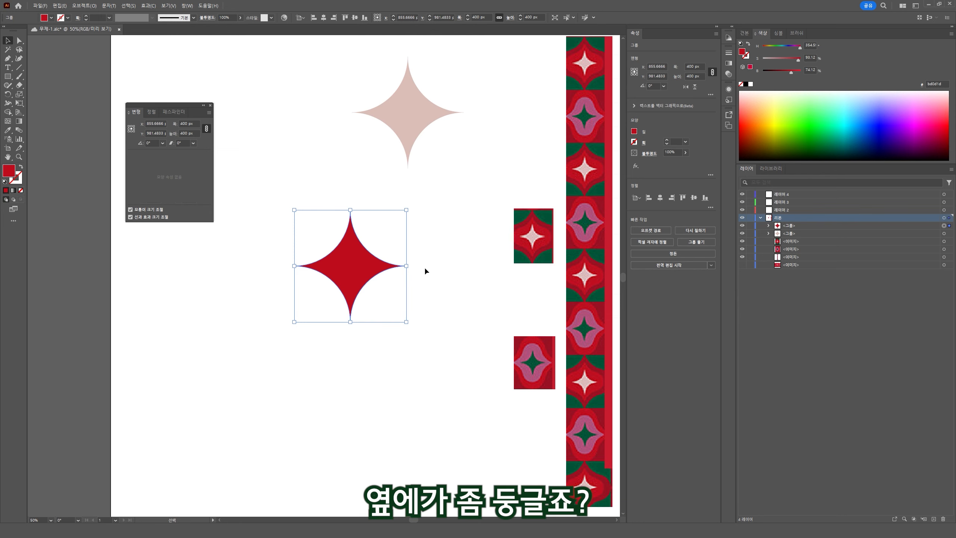
Convert the red star's left and right anchor points to smooth points.
key("a")
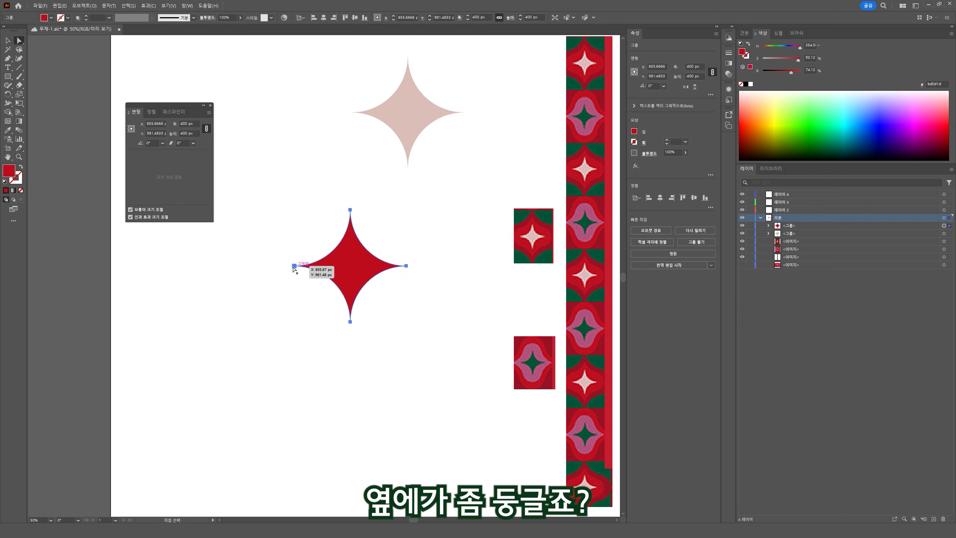
left_click(294, 266)
left_click(406, 266, "shift")
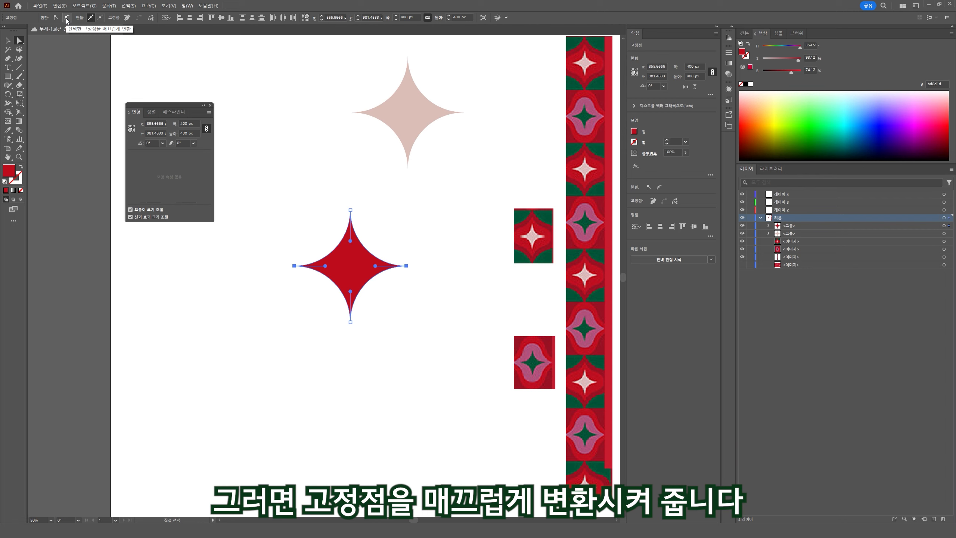
left_click(660, 187)
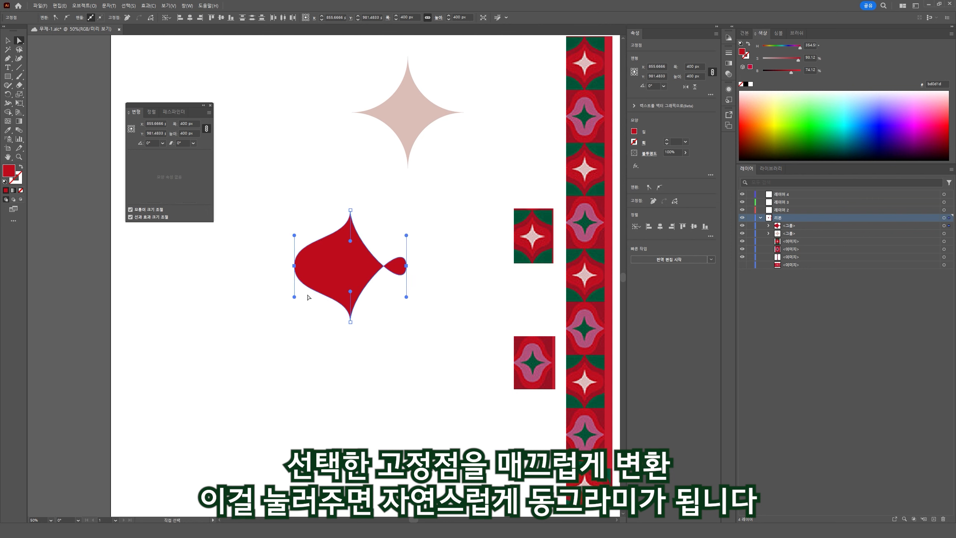
Rotate only the red shape's right anchor point by 180° to uncross its handles and round that side like the opposite one.
left_click(407, 265)
left_click_drag(406, 297, 415, 214)
key("ctrl+z")
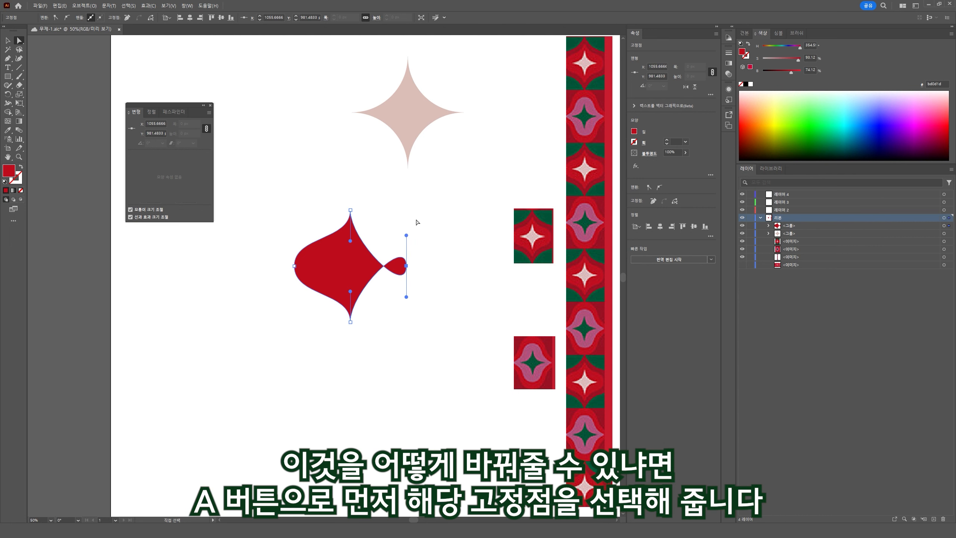
right_click(408, 268)
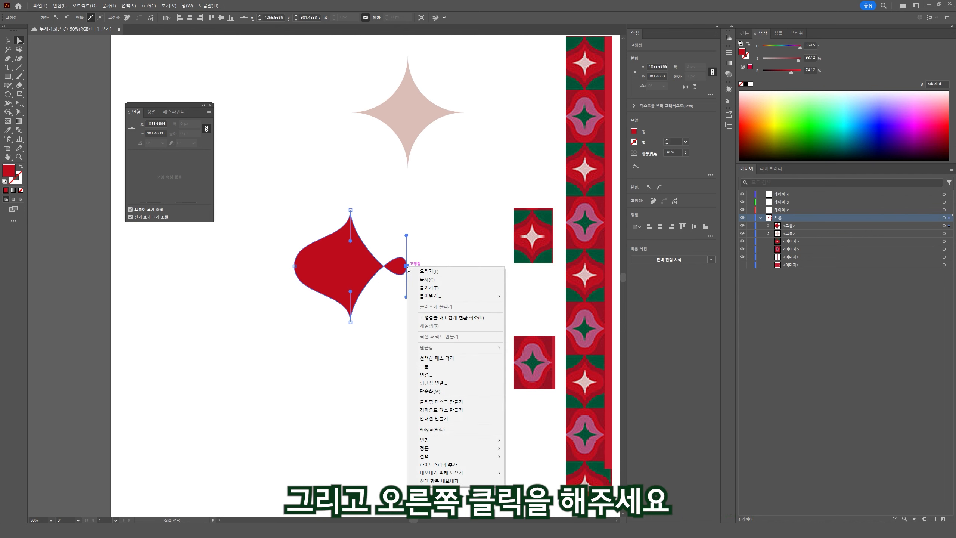
mouse_move(490, 441)
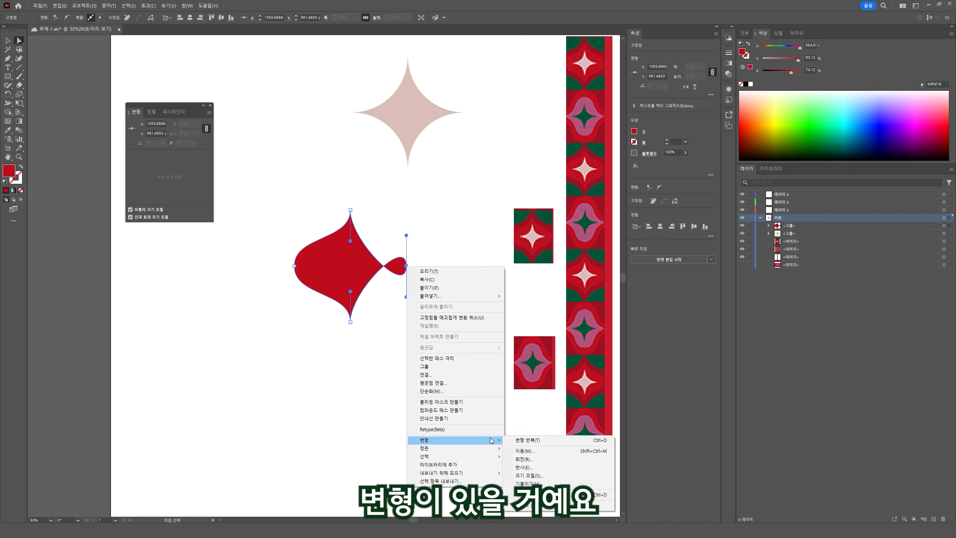
left_click(524, 459)
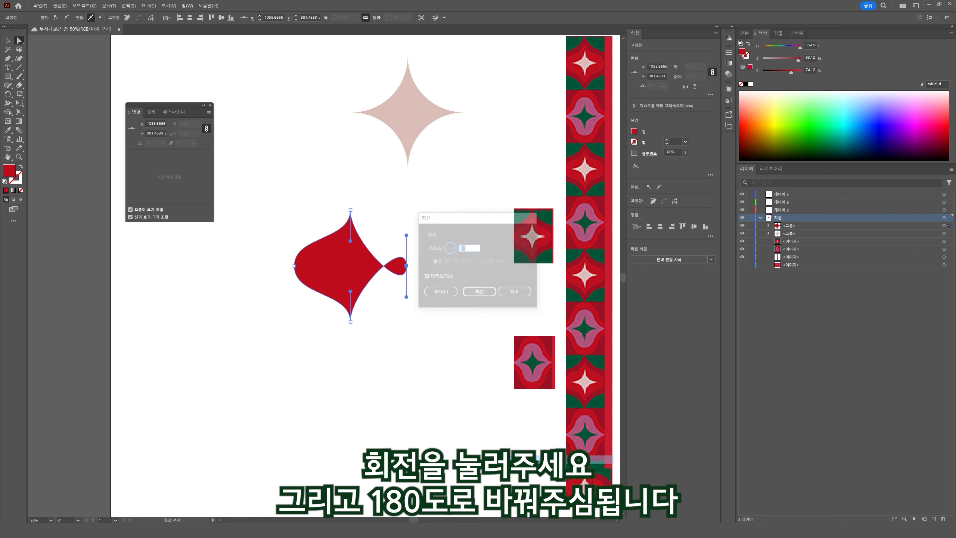
type("180")
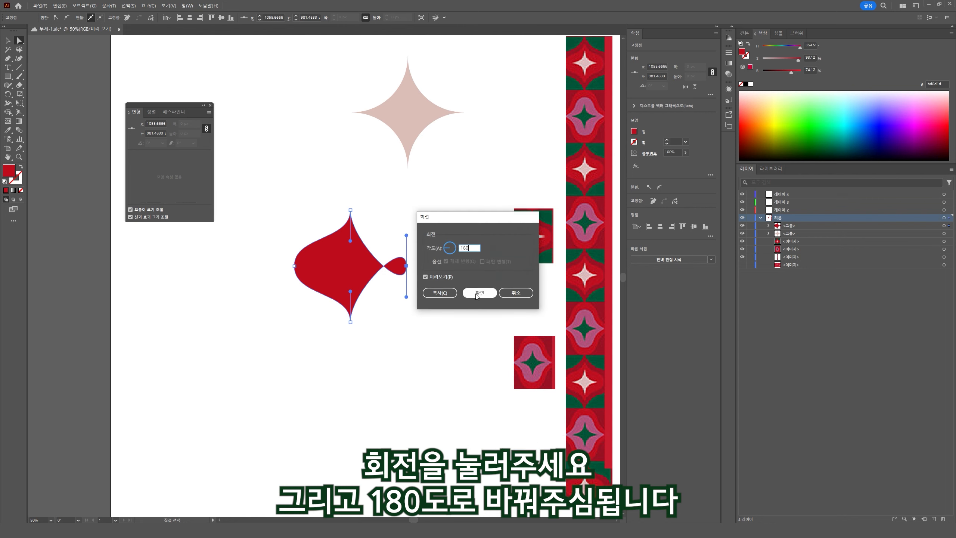
left_click(476, 294)
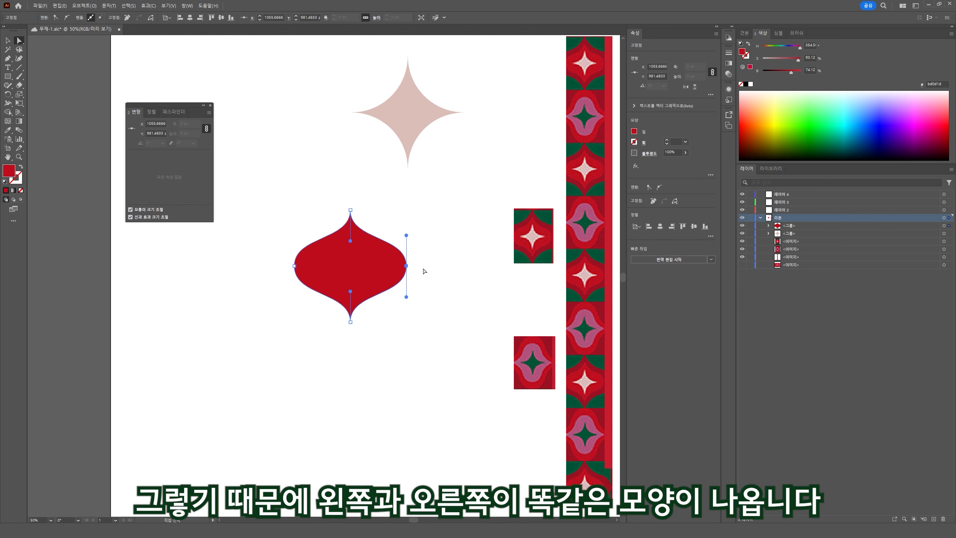
Stretch the red onion shape vertically about its center to about 478 px high.
key("v")
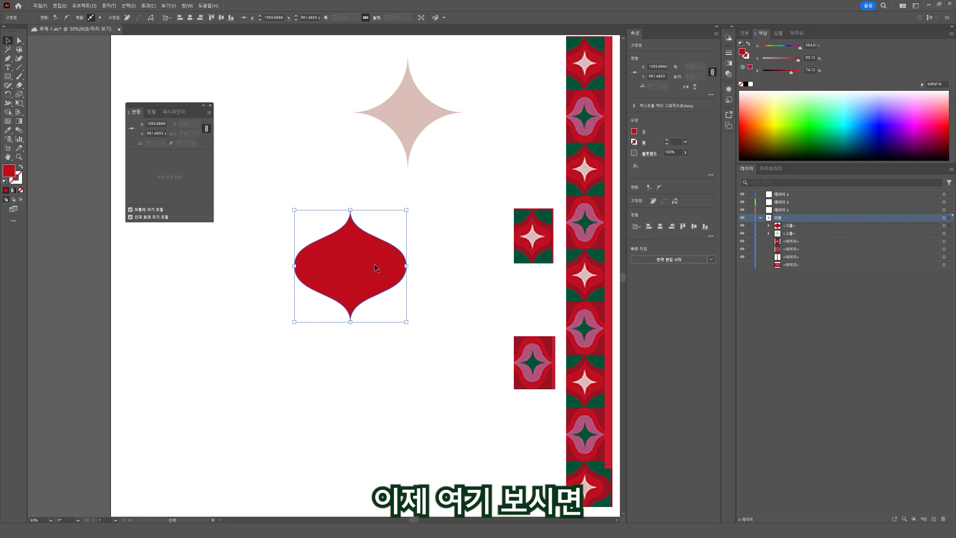
left_click_drag(351, 209, 351, 198)
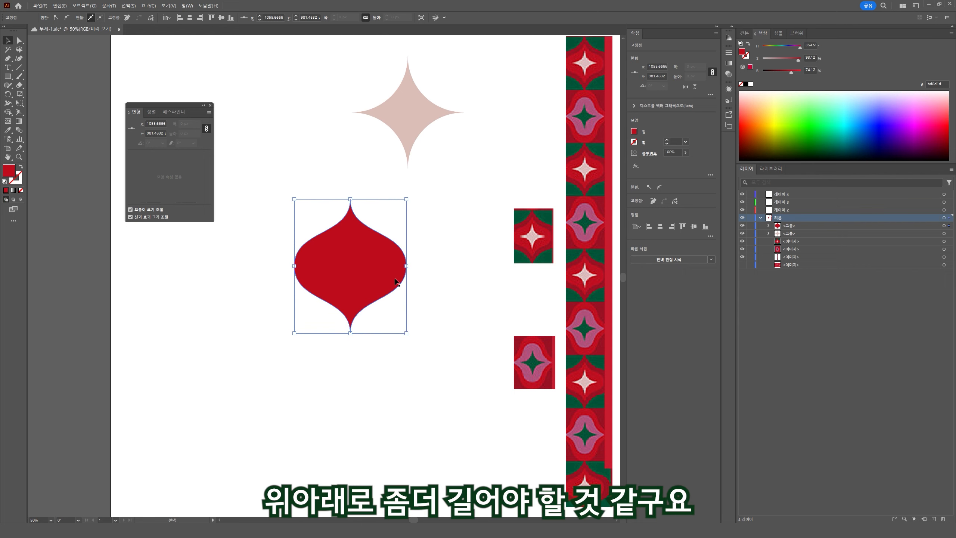
Save the document and scale the handles of the red shape's two side anchor points slightly longer with the Scale tool.
key("a")
left_click(405, 266)
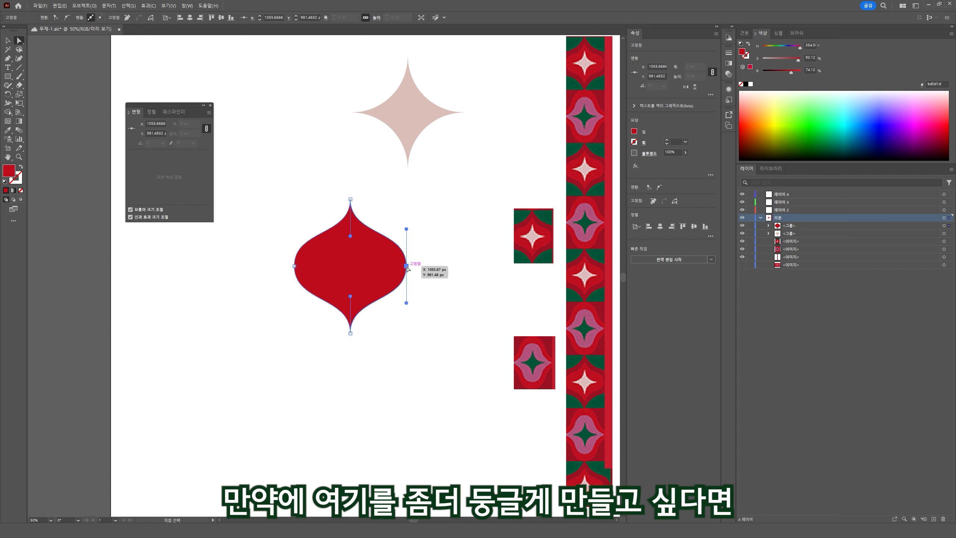
left_click(294, 266, "shift")
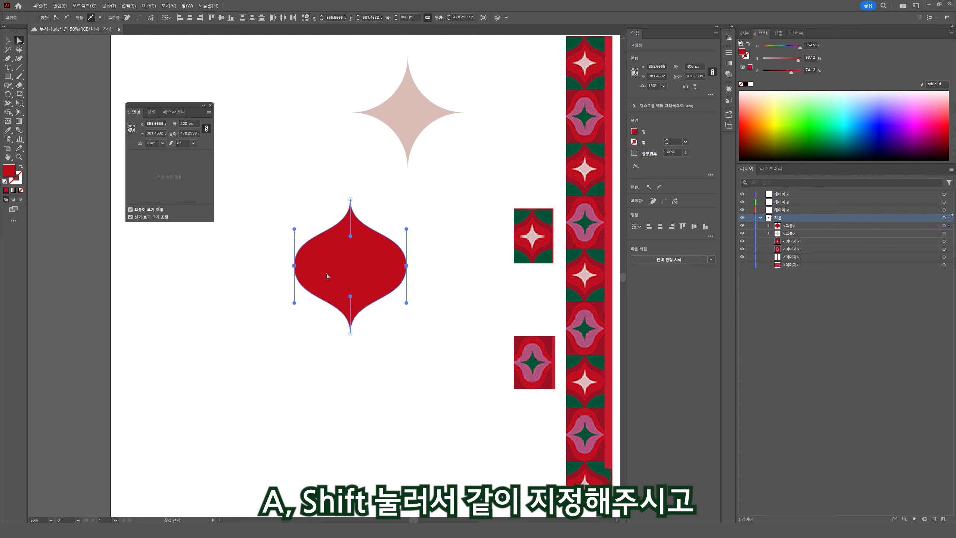
key("s")
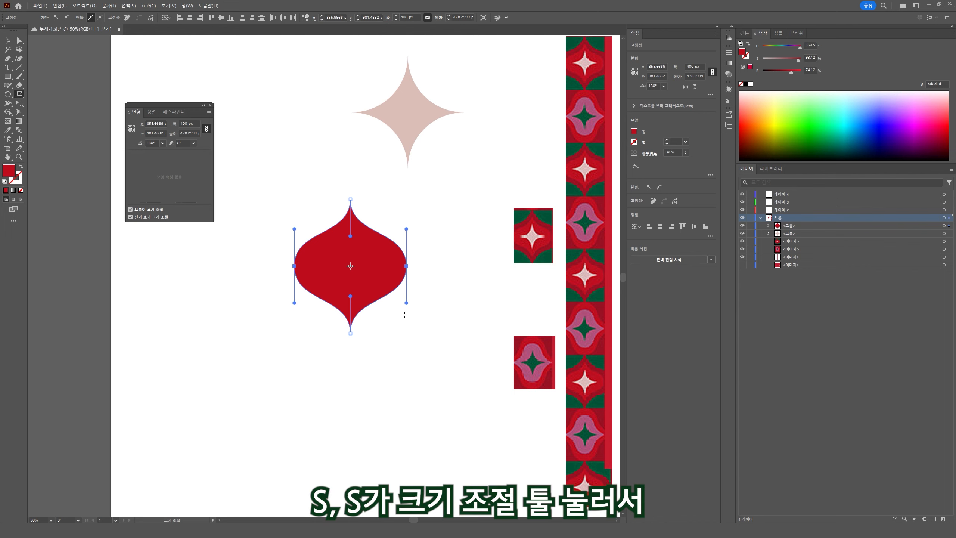
key("ctrl+s")
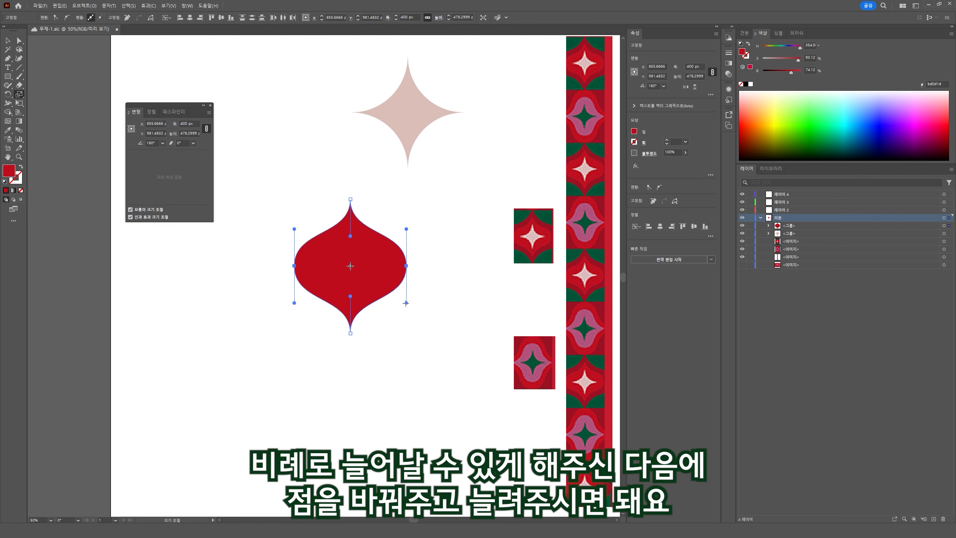
mouse_move(406, 303)
left_mouse_down()
mouse_move(409, 317)
mouse_move(406, 307)
left_mouse_up()
key("v")
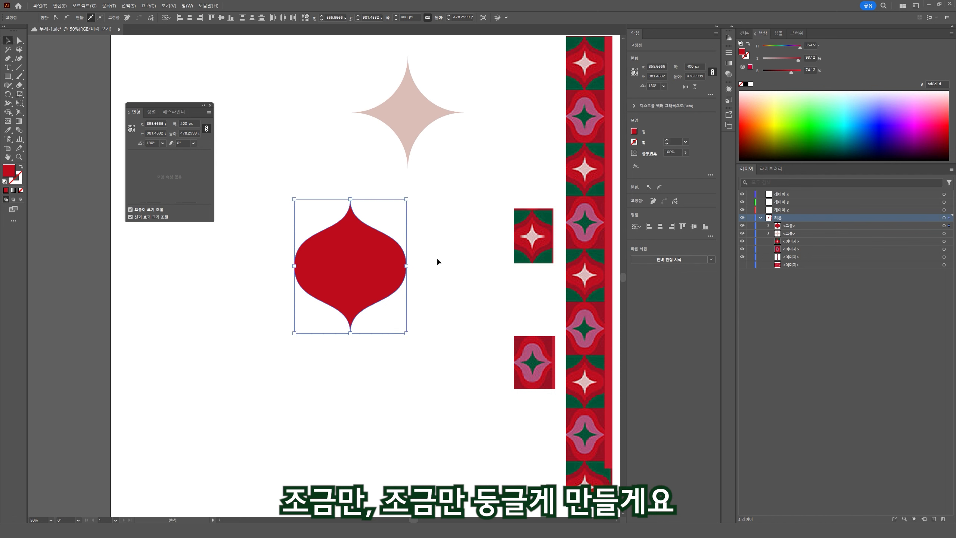
Center the star and the red onion shape on each other horizontally and vertically.
left_click_drag(374, 272, 377, 253)
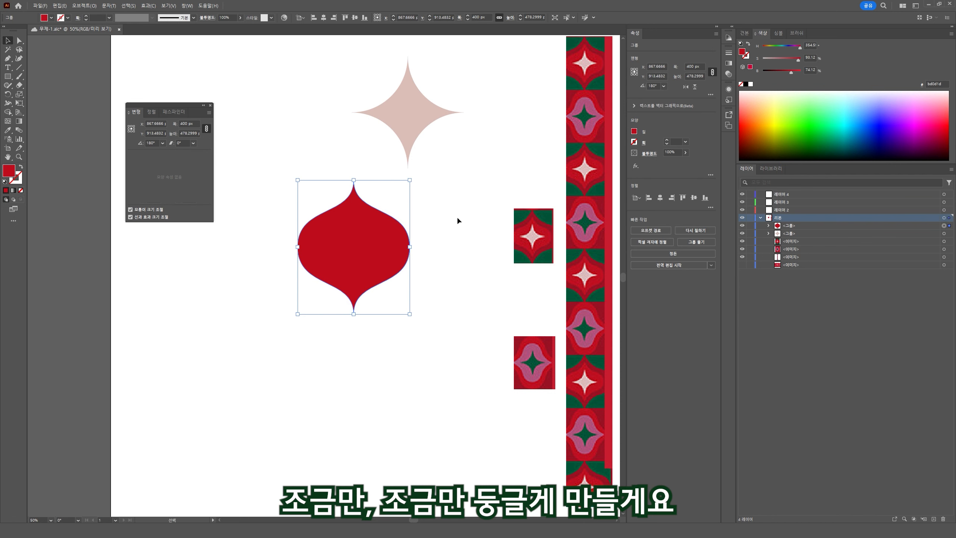
left_click(414, 110)
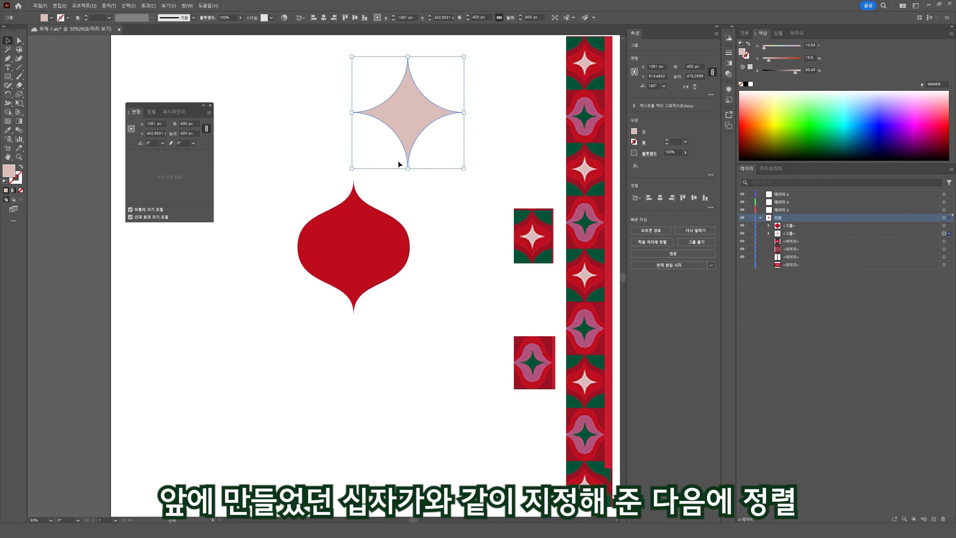
left_click(378, 247, "shift")
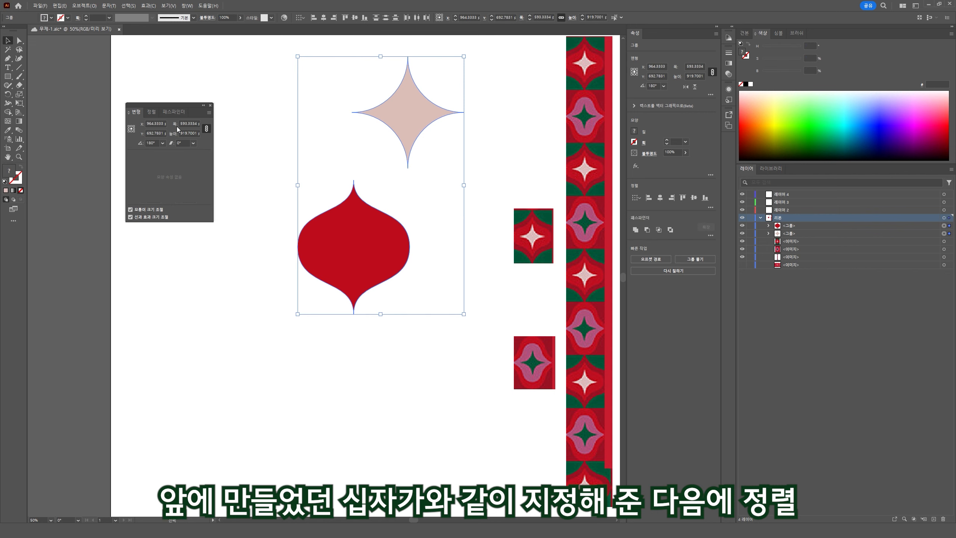
left_click(150, 111)
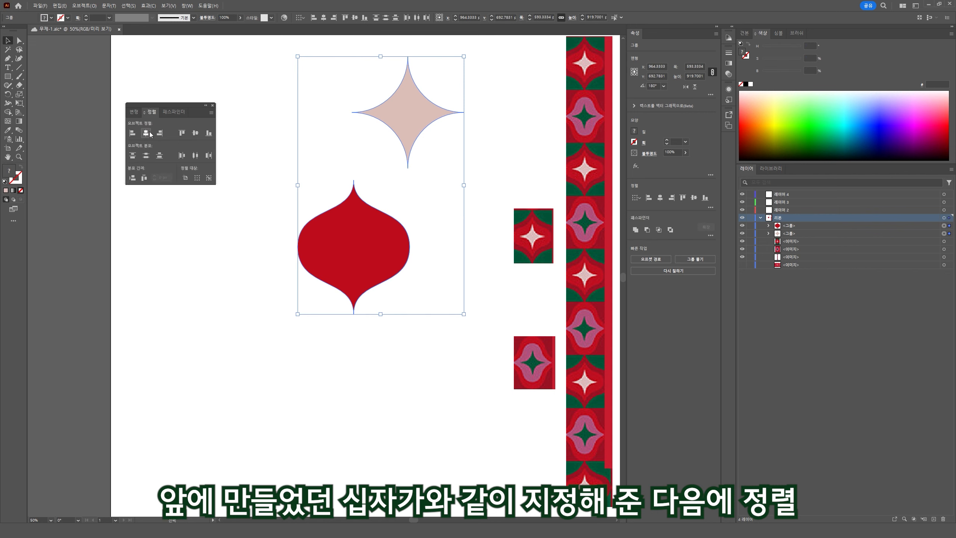
left_click(146, 133)
left_click(195, 133)
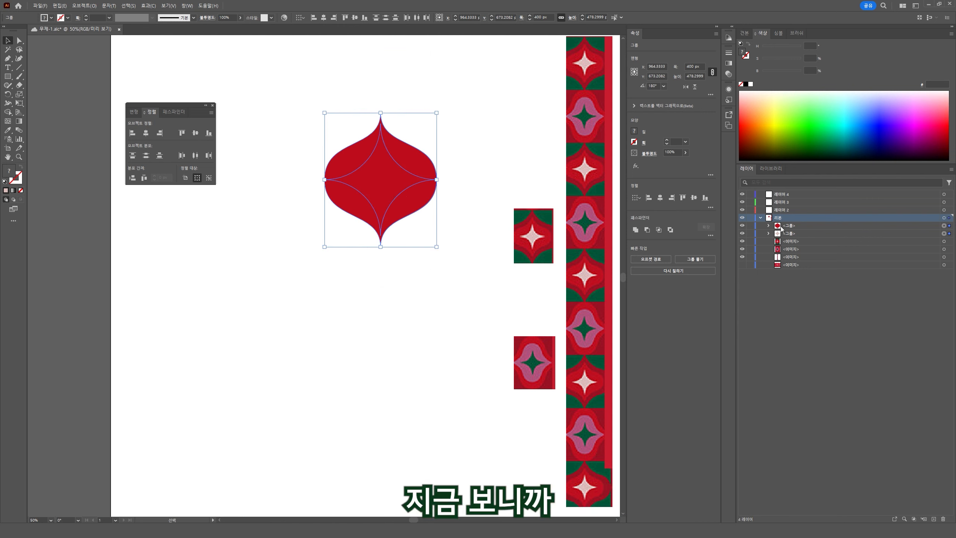
Ungroup the star and the red onion shape, and send the red shape backward behind the star.
left_click(768, 233)
left_click(944, 241)
left_click_drag(913, 241, 899, 229)
left_click(767, 226)
left_click(943, 234)
key("ctrl+shift+g")
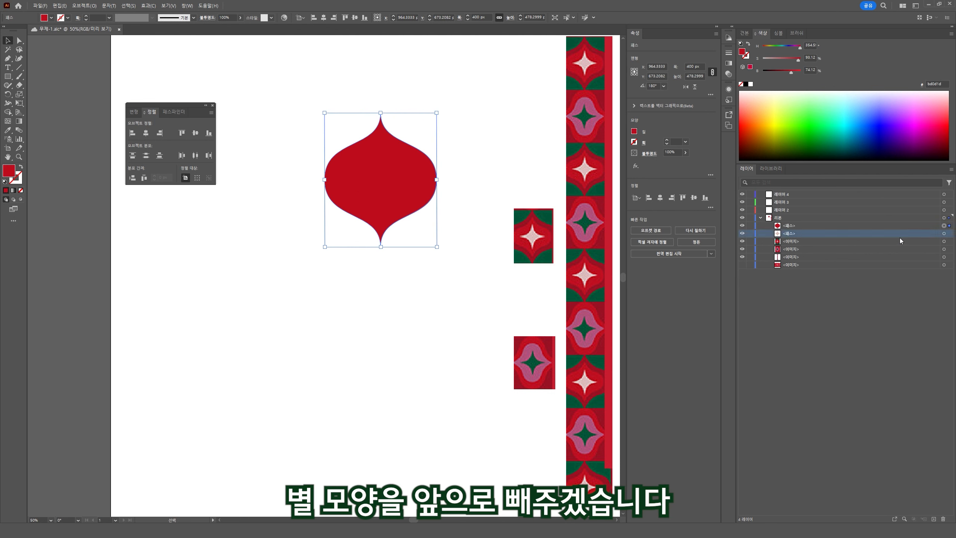
key("ctrl+bracketleft")
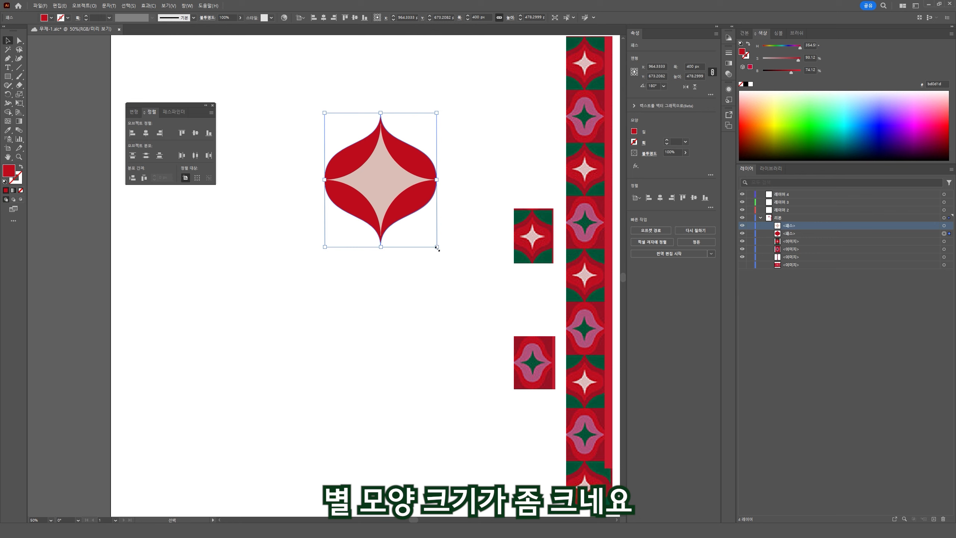
Scale the star down proportionally about its center to leave a wide red margin around it.
left_click_drag(437, 248, 421, 211)
left_click(381, 193)
left_click(492, 178)
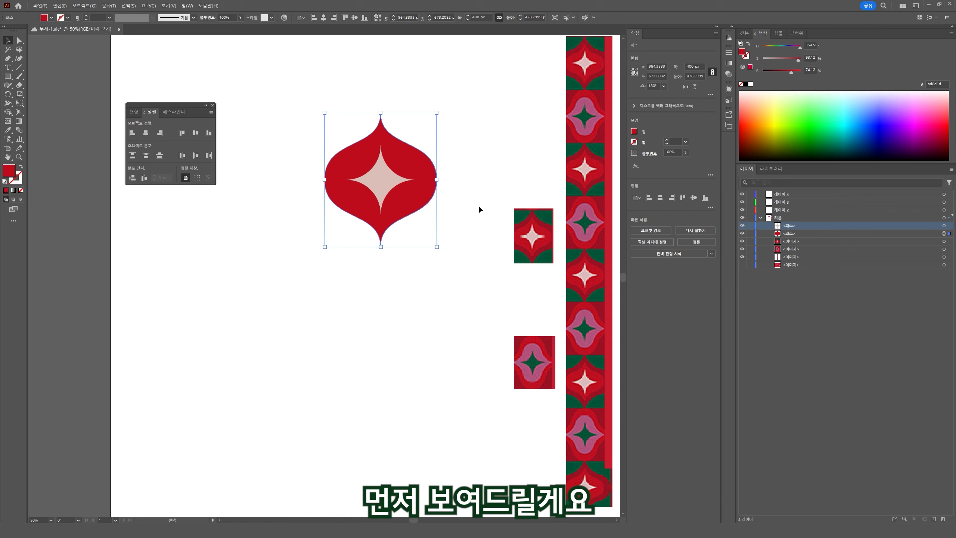
Paste a copy of the red onion shape behind it and enlarge it proportionally from the center to about 480 × 574 px.
key("a")
key("v")
key("ctrl+c")
key("ctrl+b")
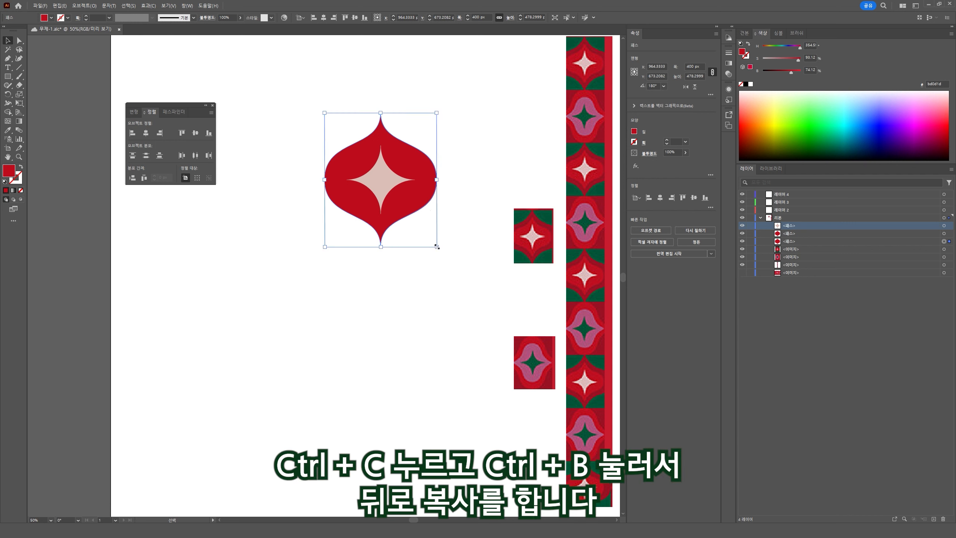
left_click_drag(437, 248, 449, 261)
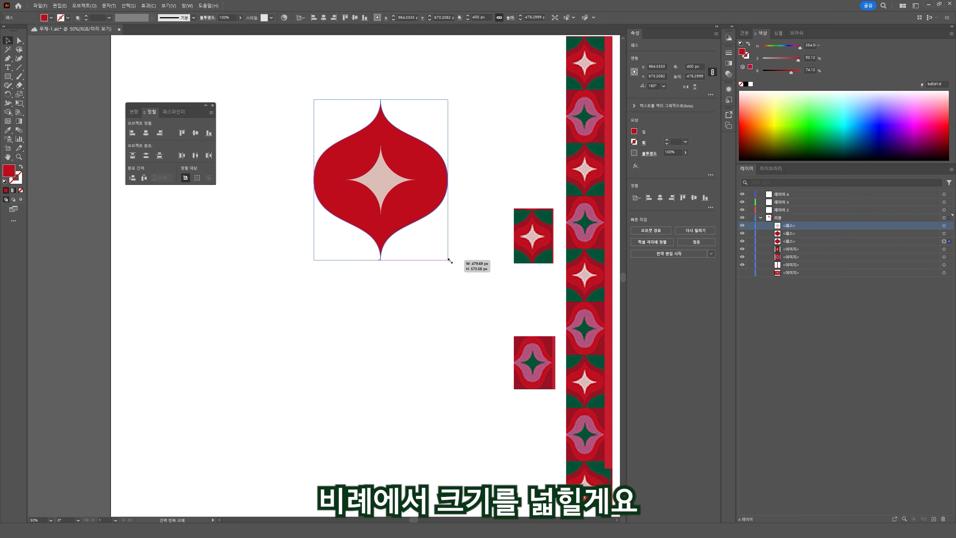
left_click_drag(450, 260, 450, 261)
Fill the rear onion shape with the dark red ad0924 sampled from the upper reference image and enlarge it slightly more from its center.
key("i")
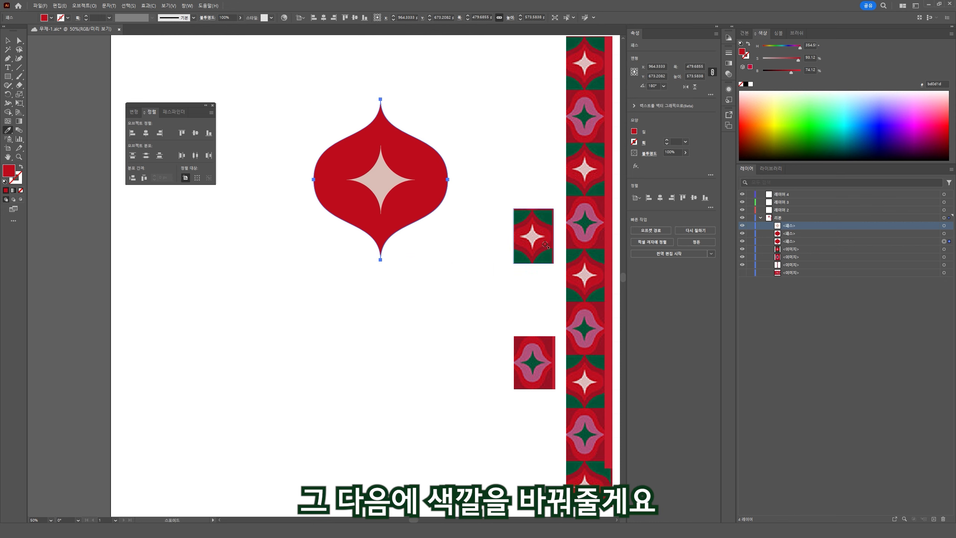
left_click(544, 247)
key("v")
left_click_drag(449, 259, 461, 267)
left_click(481, 211)
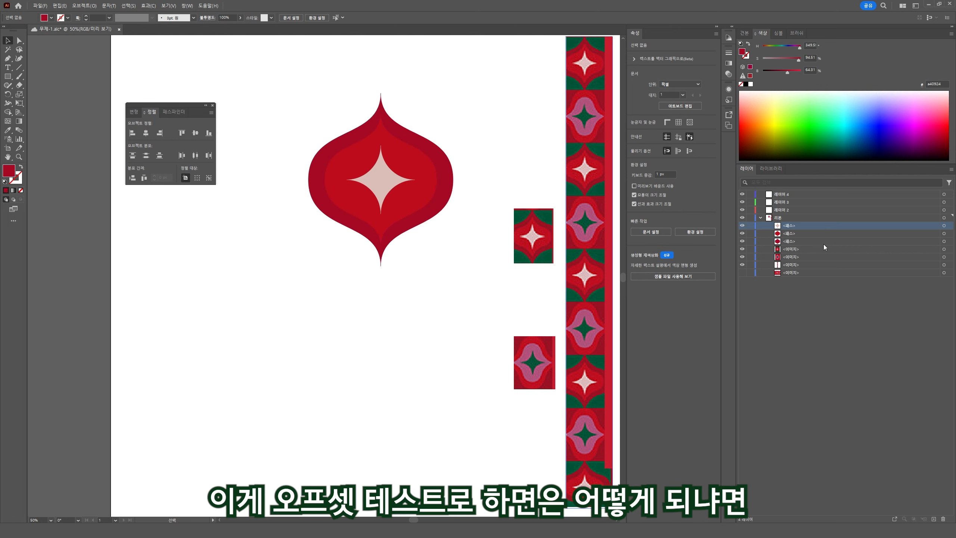
Hide the rear dark red onion and offset the path of the inner bright red onion outward by about 20 px.
left_click(447, 202)
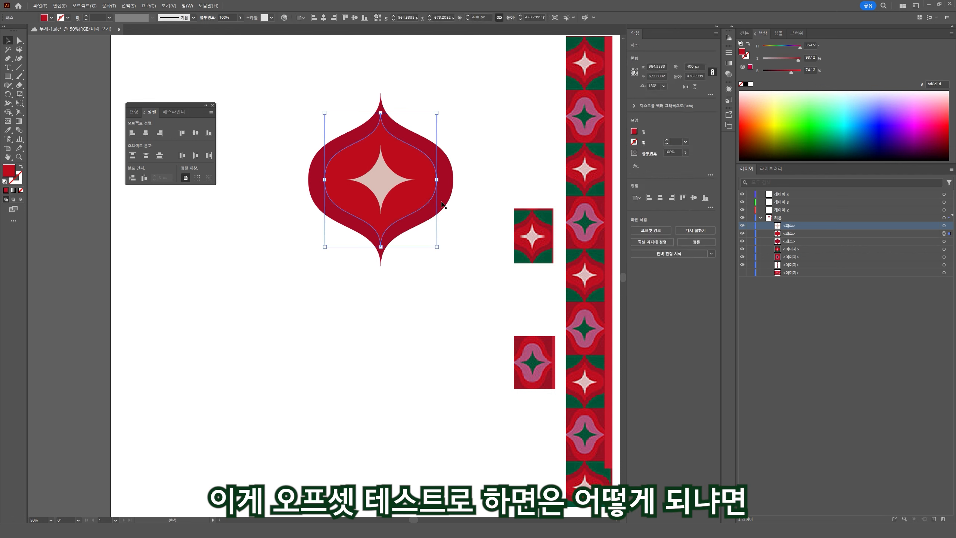
left_click(446, 201)
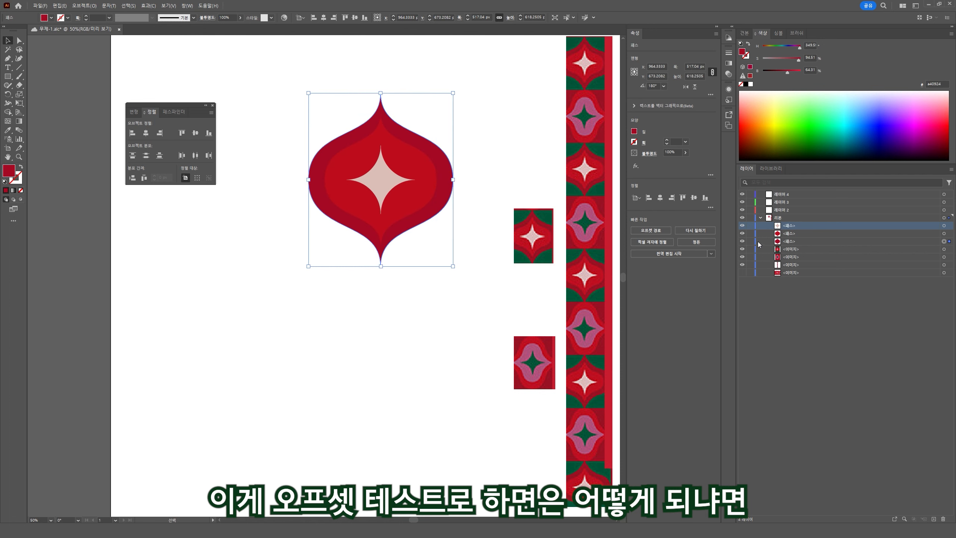
left_click(742, 241)
left_click(931, 233)
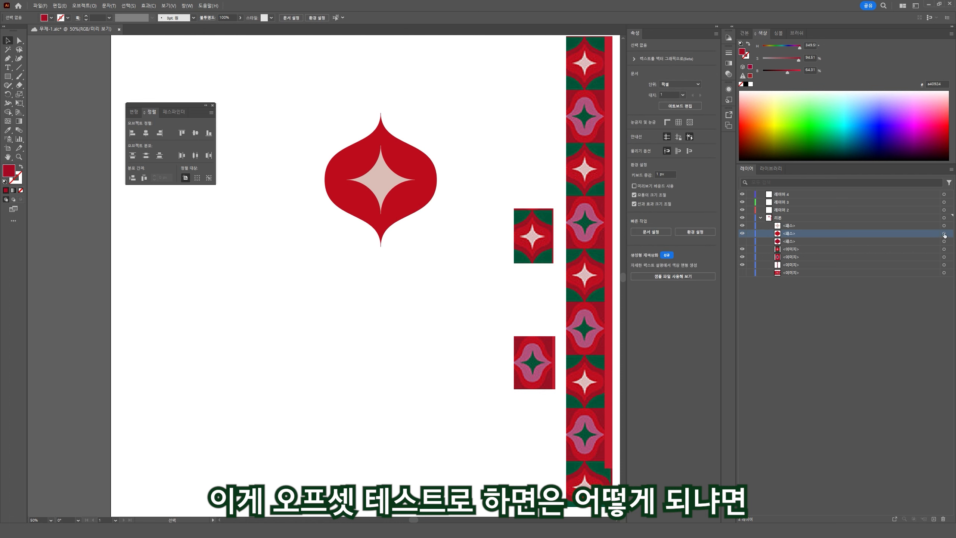
left_click(944, 233)
left_click(83, 5)
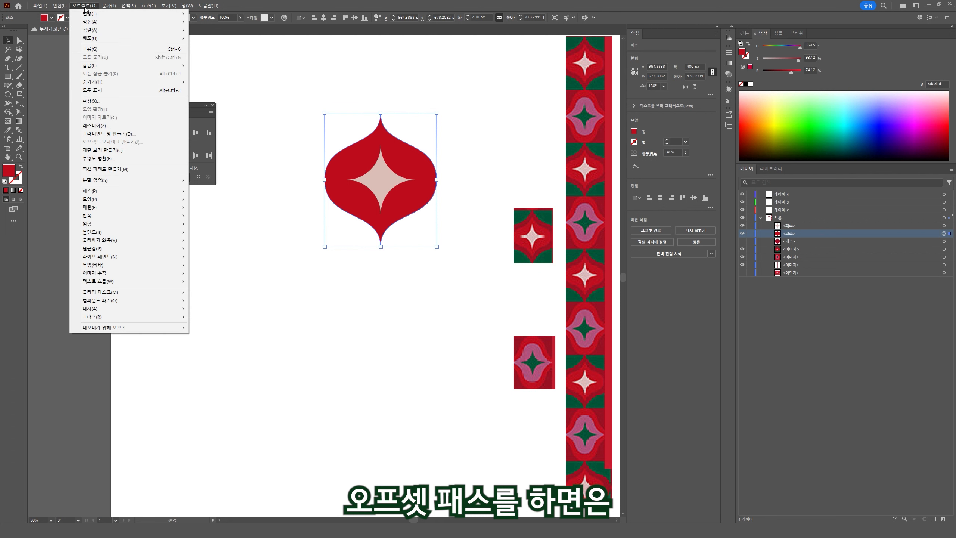
mouse_move(151, 192)
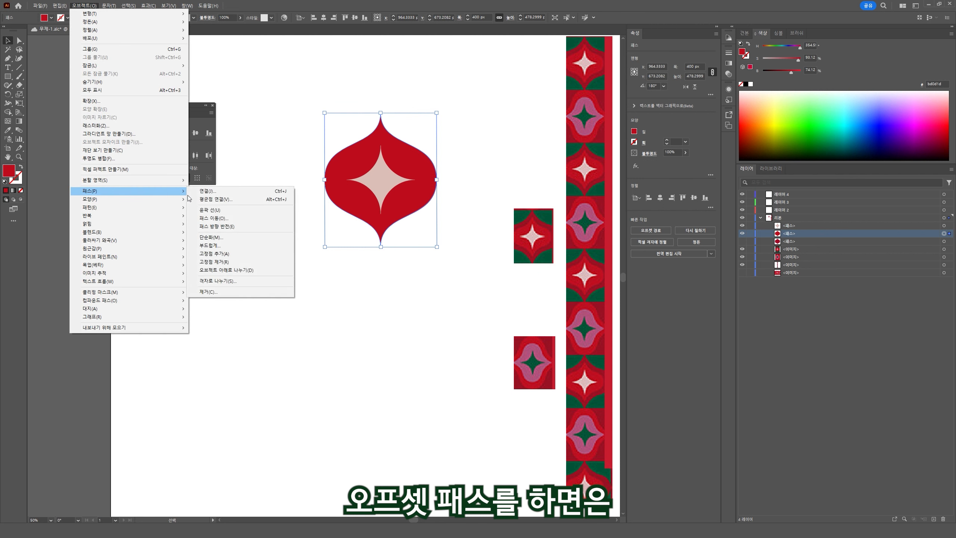
left_click(245, 221)
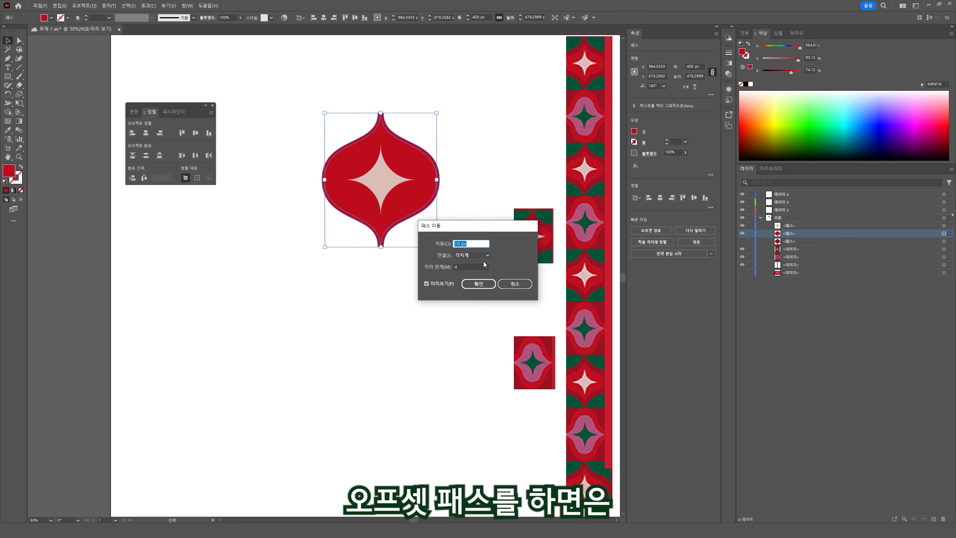
left_click(472, 282)
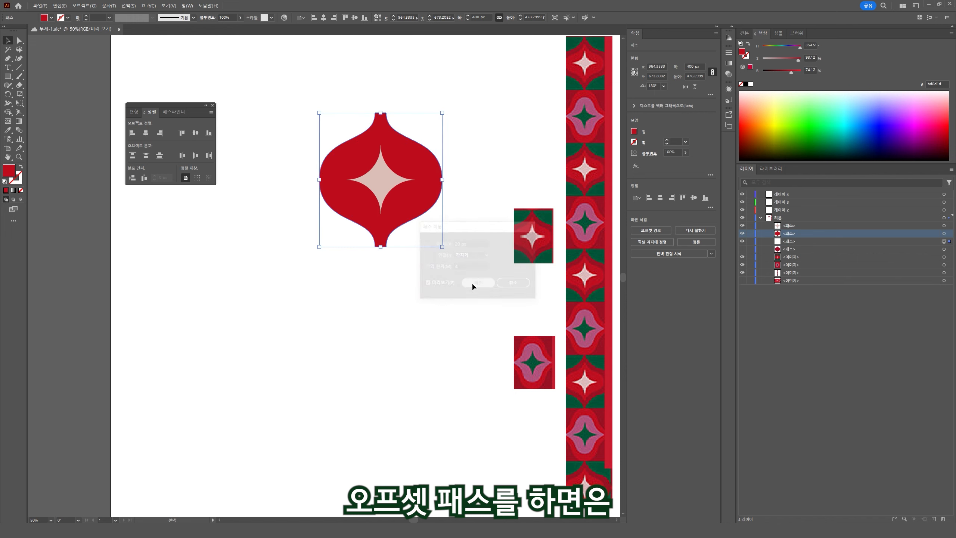
Fill the offset shape with dark red from the upper reference image, hide it, and show the rear dark red onion again.
key("i")
left_click(538, 252)
key("v")
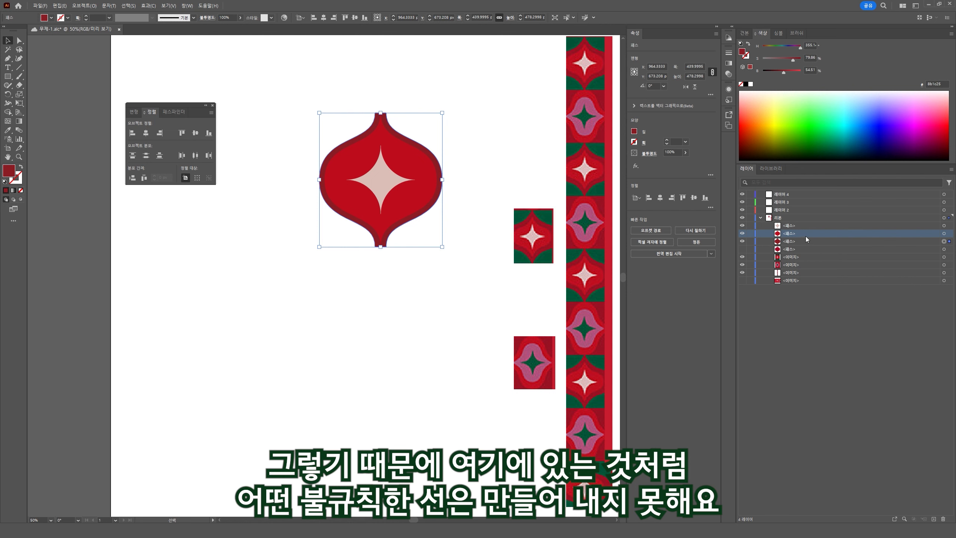
left_click(743, 241)
left_click(742, 249)
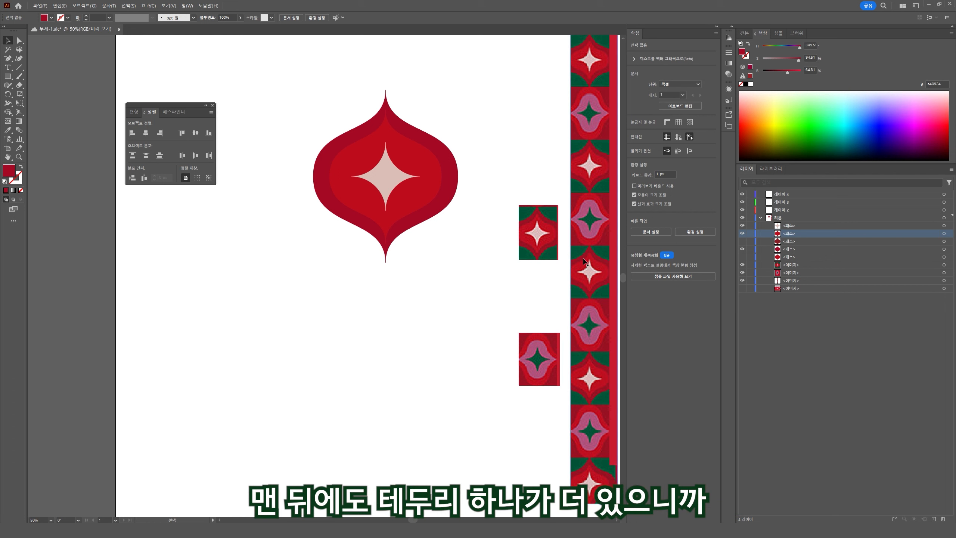
Paste a copy of the dark red onion behind it and enlarge it proportionally from the center to about 586 × 701 px.
left_click(417, 230)
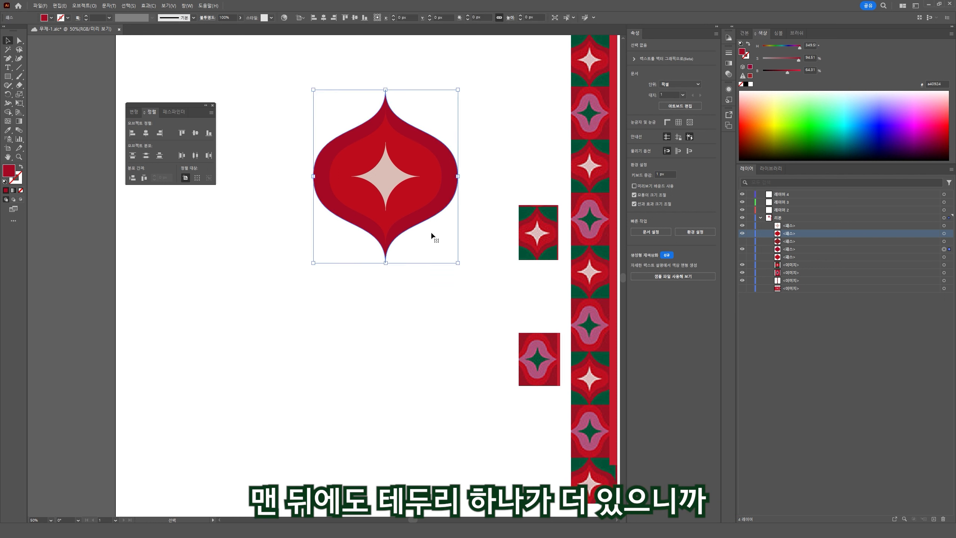
key("a")
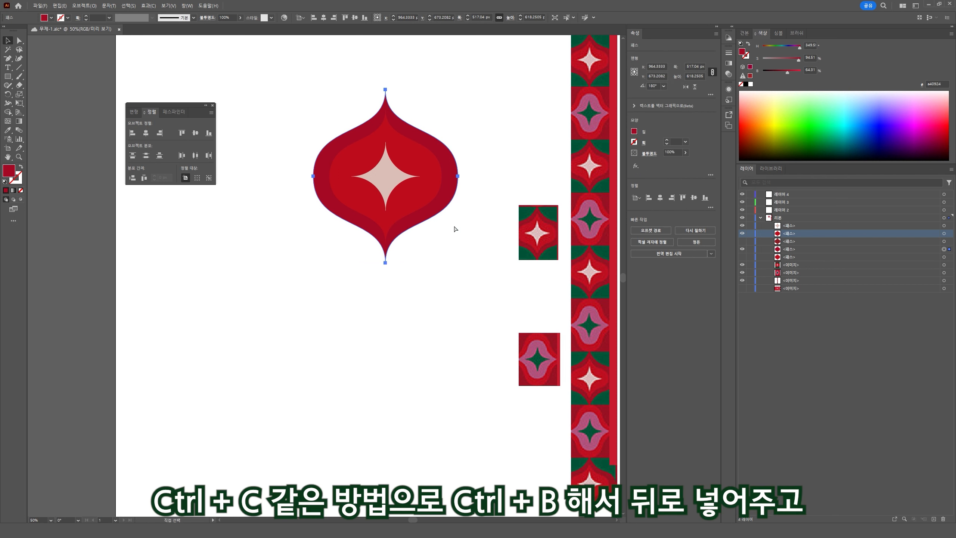
key("v")
key("ctrl+c")
key("ctrl+b")
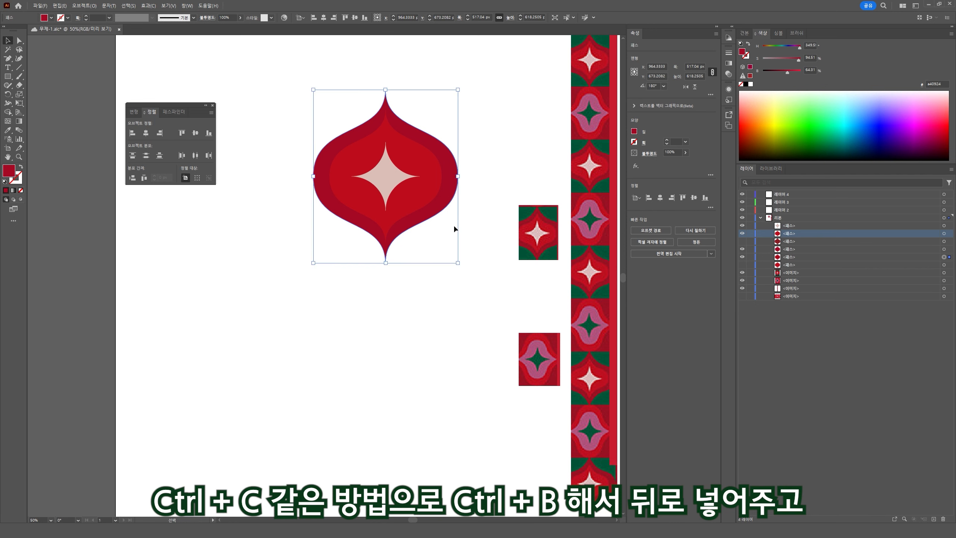
left_click_drag(457, 262, 486, 273)
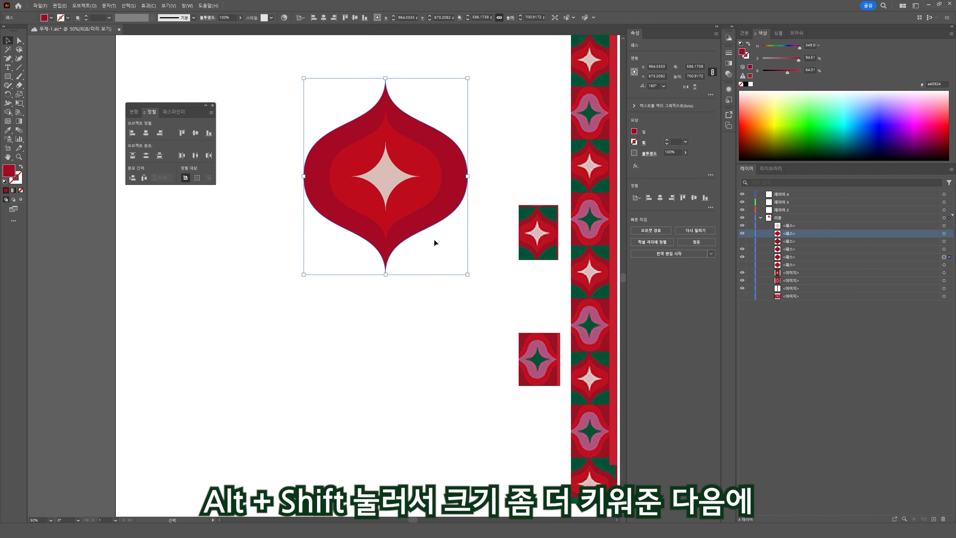
Fill the outermost onion with the bright red bd0d1d sampled from the innermost onion, and save the document.
key("i")
left_click(400, 209)
key("v")
left_click(508, 122)
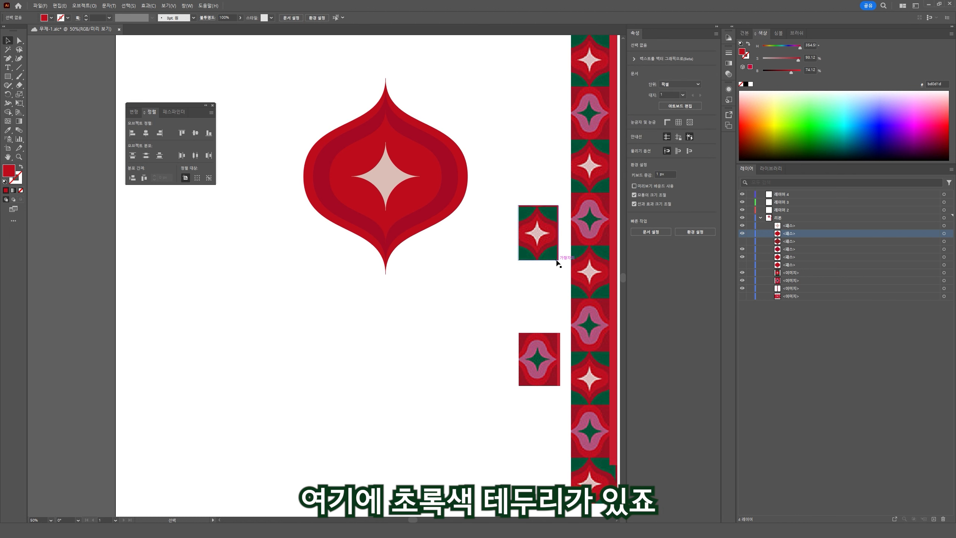
left_click_drag(440, 275, 438, 286)
key("ctrl+s")
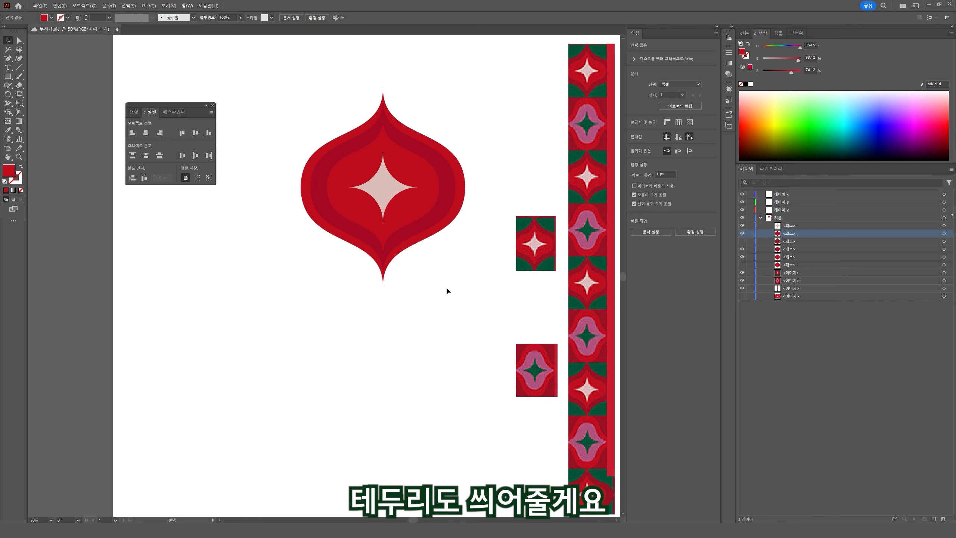
Draw a rectangle of about 586 × 701 px around the outermost onion and use it to clip the star and visible onions.
key("m")
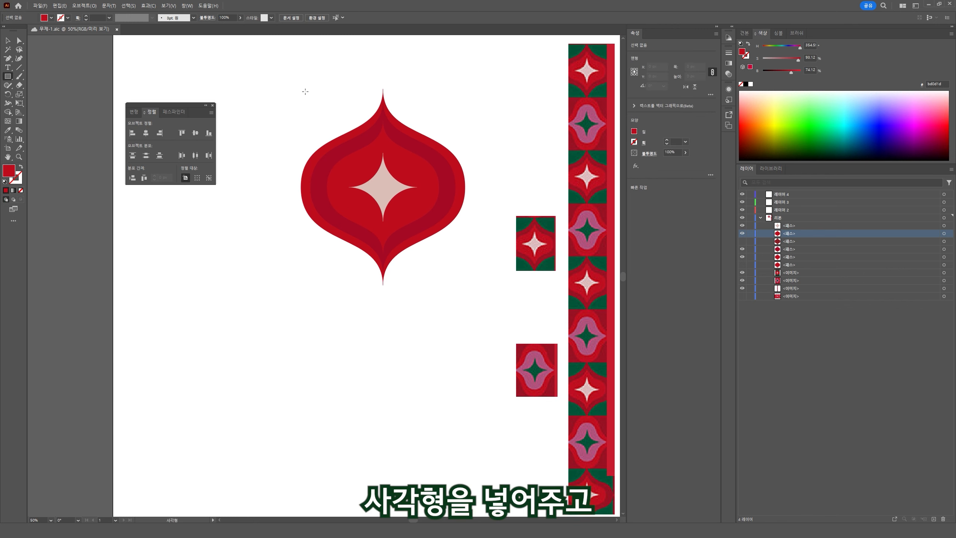
mouse_move(301, 89)
left_mouse_down()
mouse_move(394, 216)
mouse_move(474, 287)
mouse_move(465, 286)
left_mouse_up()
key("v")
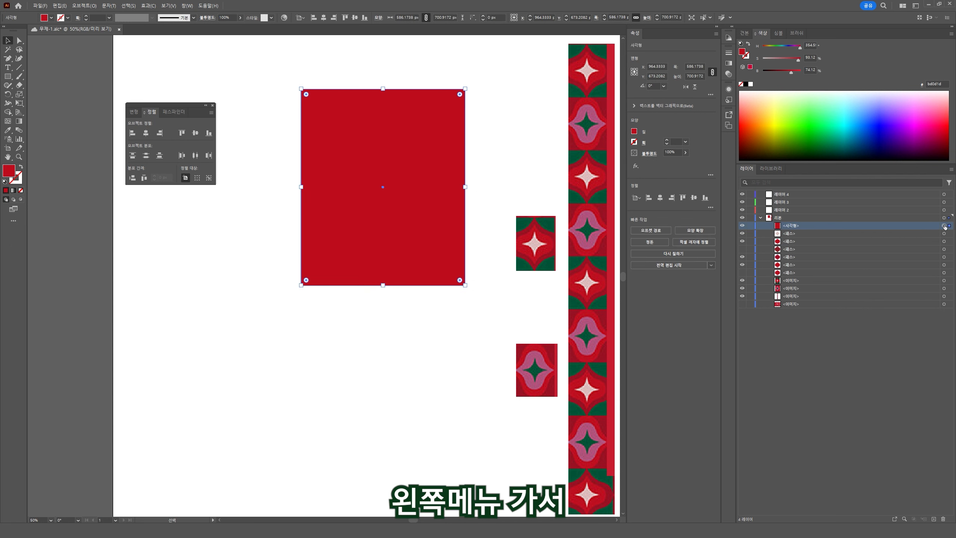
left_click(943, 265, "shift")
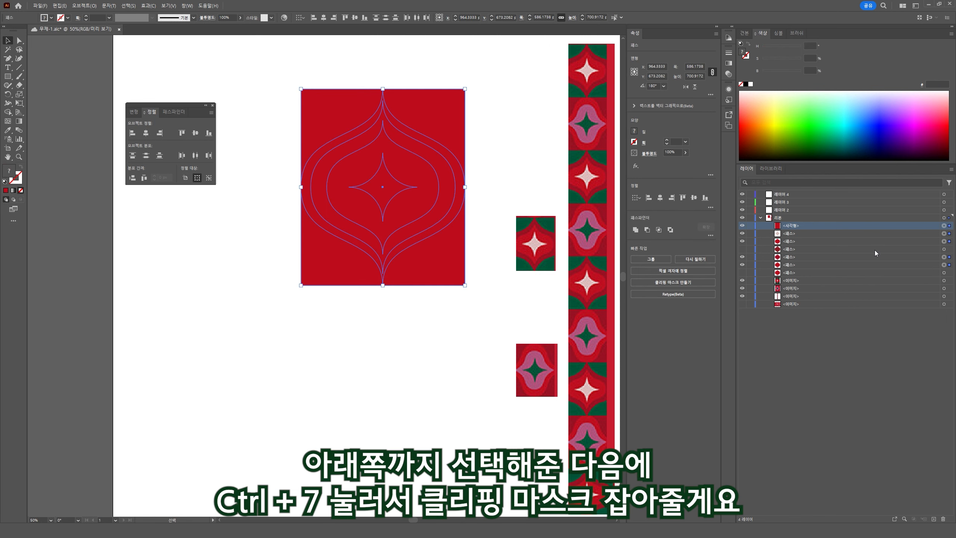
key("ctrl+7")
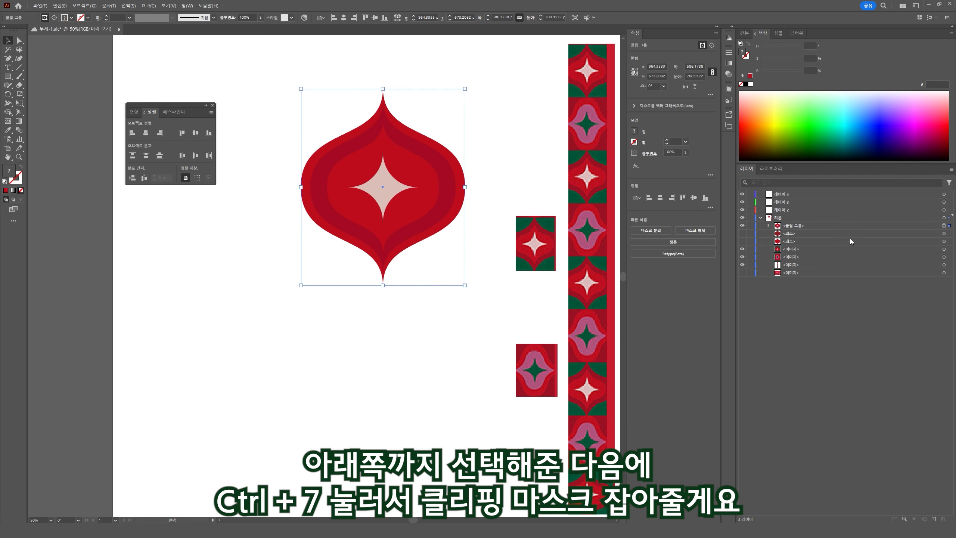
Fill the clipping rectangle inside the clip group with the dark green 005337 sampled from the upper reference image.
left_click(847, 227)
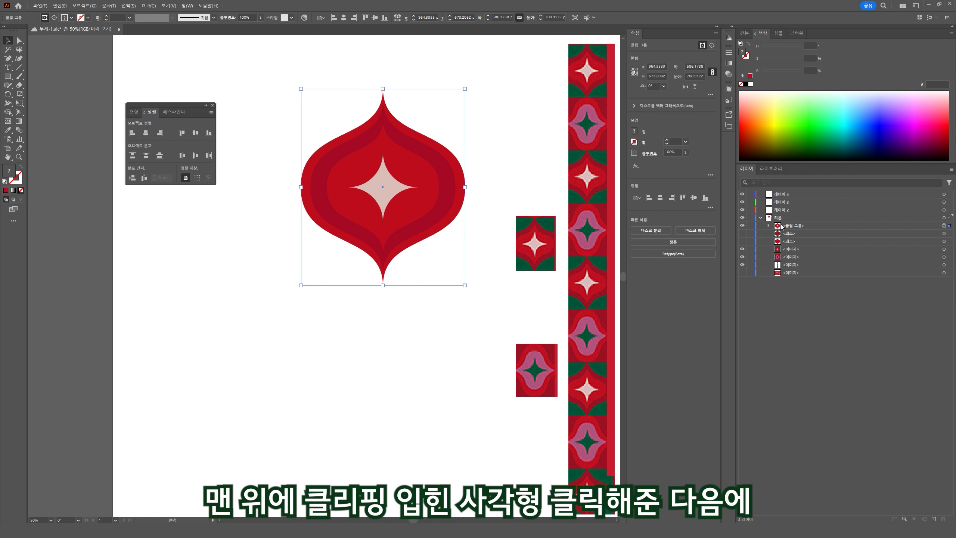
left_click(769, 226)
left_click(797, 234)
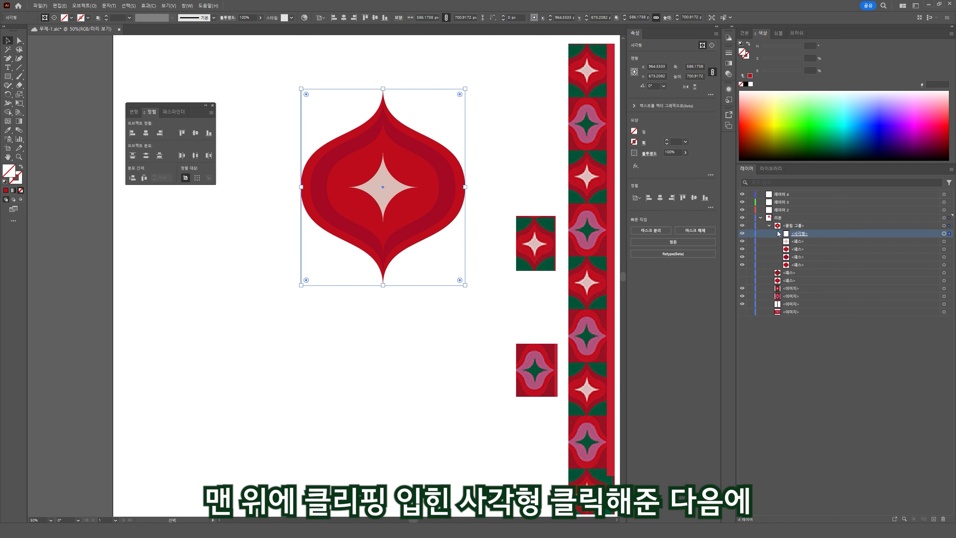
key("i")
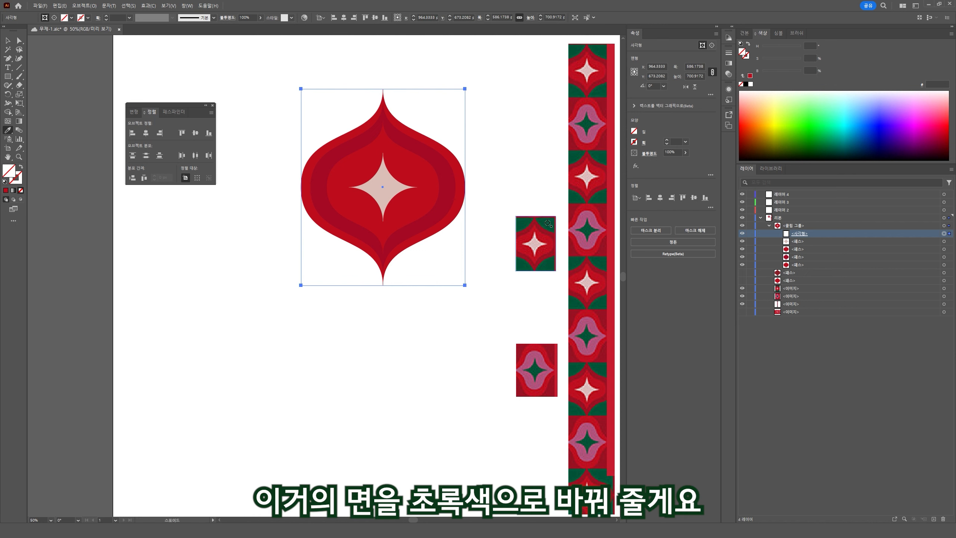
left_click(552, 264)
key("a")
key("v")
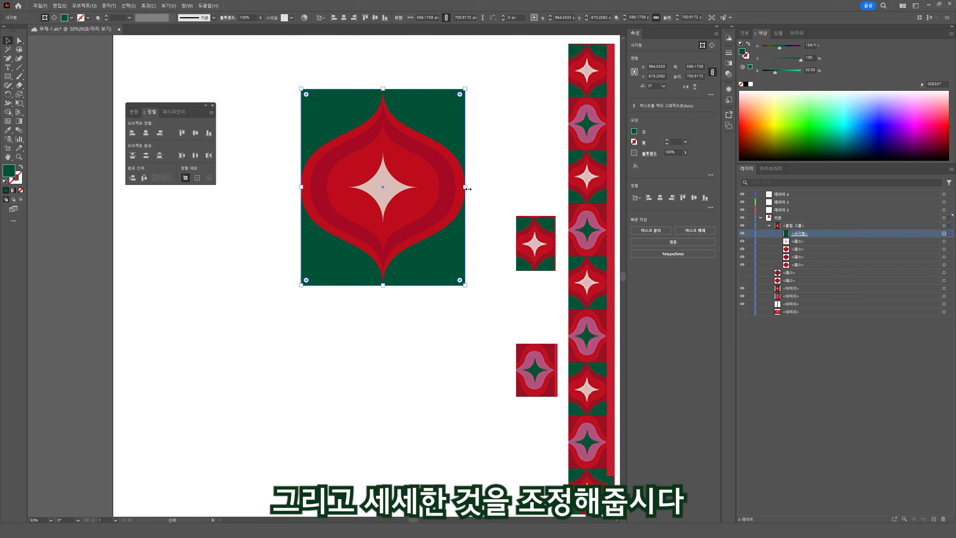
Narrow the clipping rectangle symmetrically to about 417 px and reduce its height to about 667 px around the onion pattern.
left_click_drag(466, 187, 458, 188)
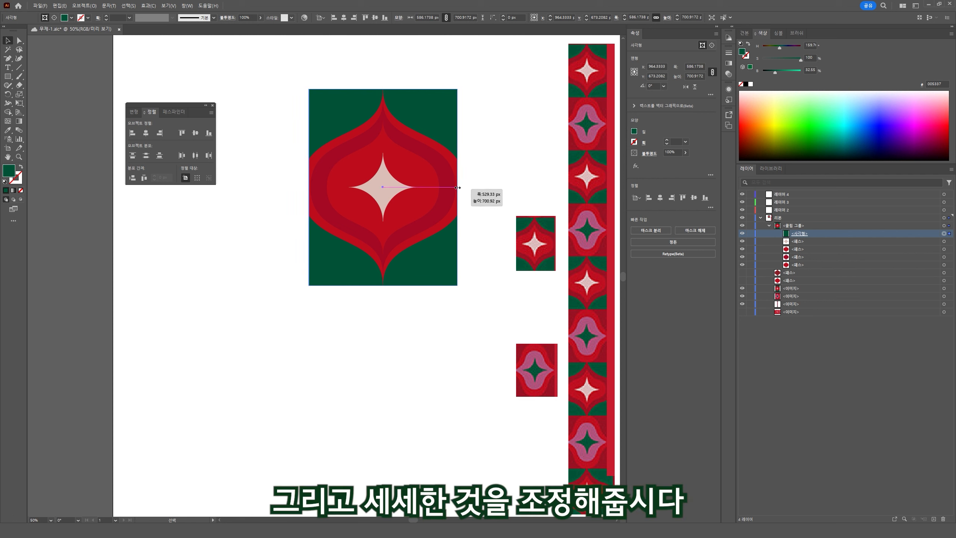
left_click_drag(458, 187, 443, 189)
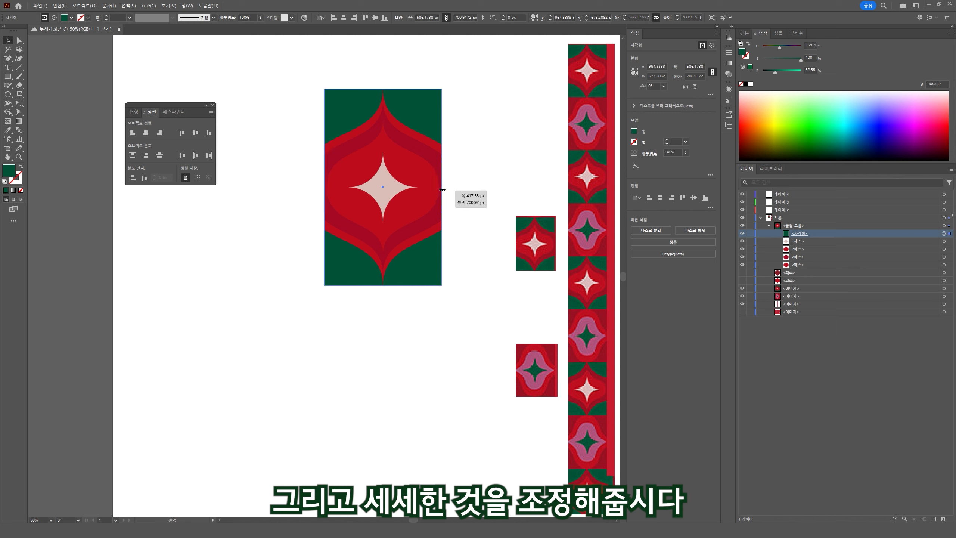
left_click_drag(442, 189, 442, 189)
left_click_drag(383, 89, 383, 94)
Move the clipped onion tile closer to the reference images and duplicate it directly below so the two tiles touch.
left_click(501, 198)
left_click_drag(419, 228, 473, 213)
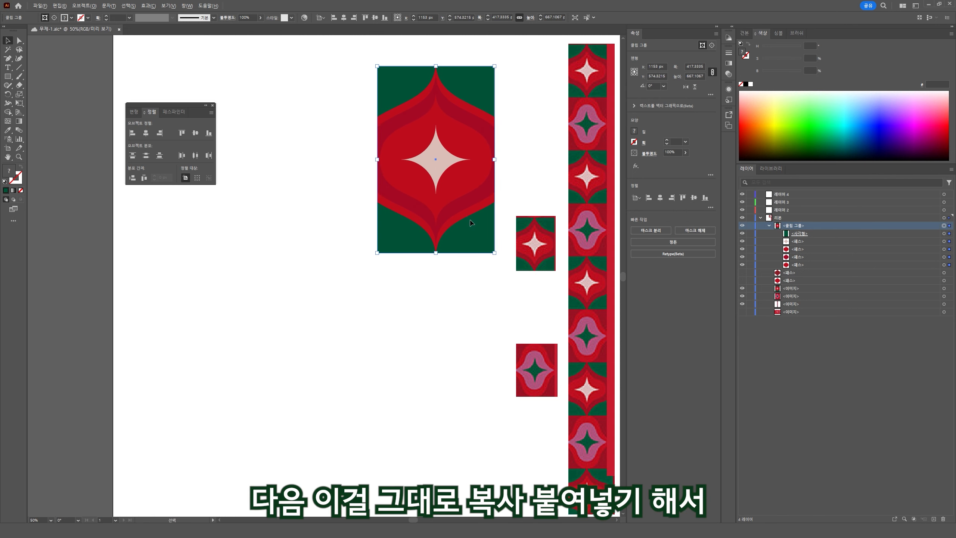
left_click_drag(471, 222, 500, 345)
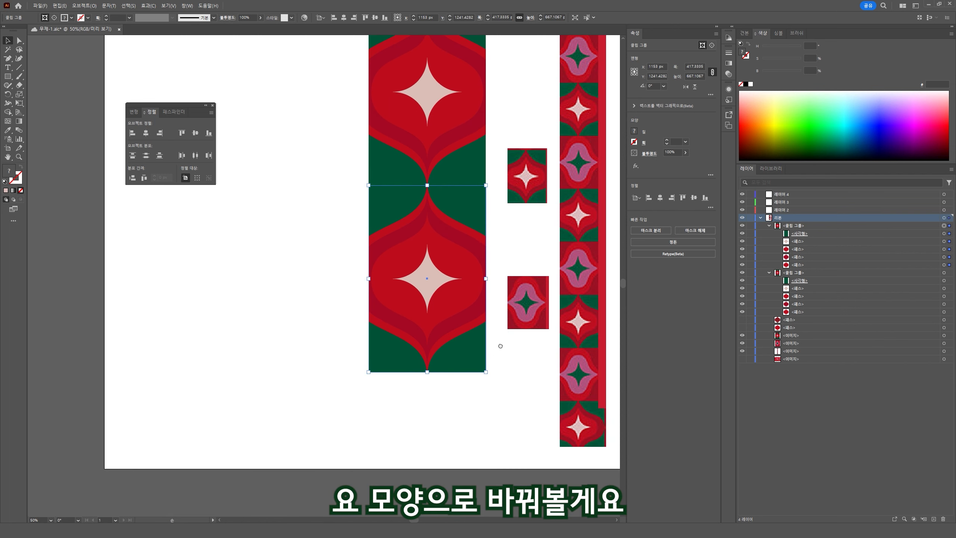
Recolor the star in the lower tile with the dark green sampled from the lower reference image.
double_click(435, 278)
left_click(435, 278)
key("i")
left_click(523, 307)
key("Escape")
key("v")
left_click(470, 308)
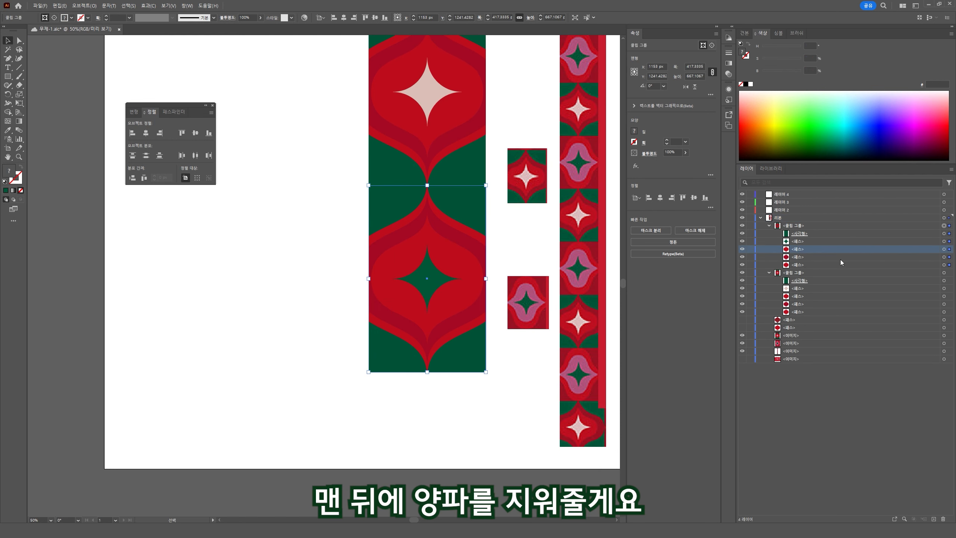
Delete the outermost onion in the lower tile and rotate its two remaining onions by 90°.
left_click(944, 265)
key("Delete")
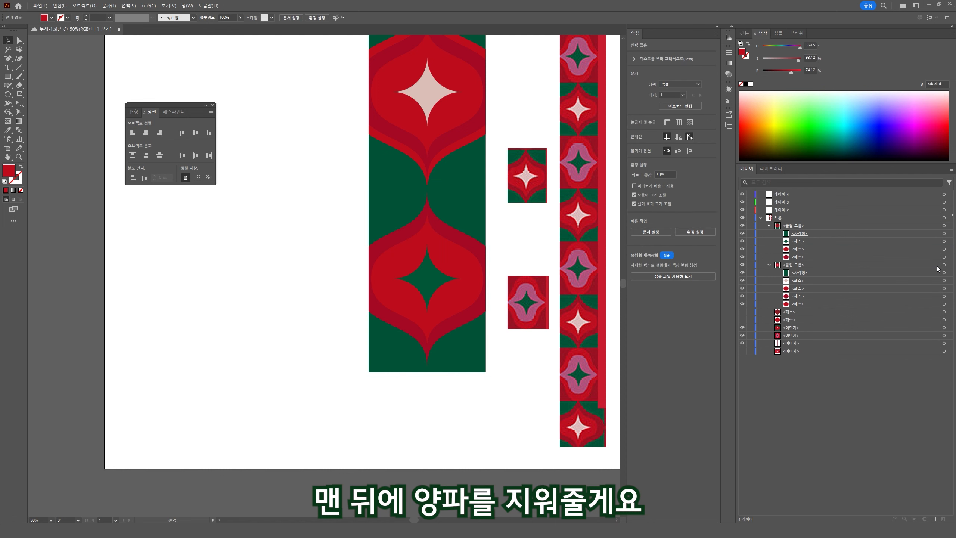
left_click(944, 257)
left_click(944, 249, "shift")
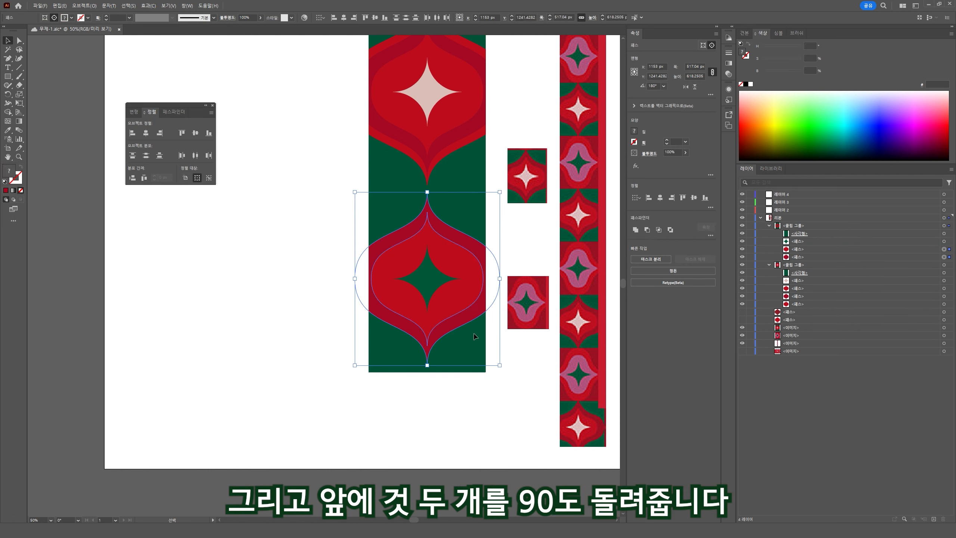
left_click_drag(502, 369, 568, 194)
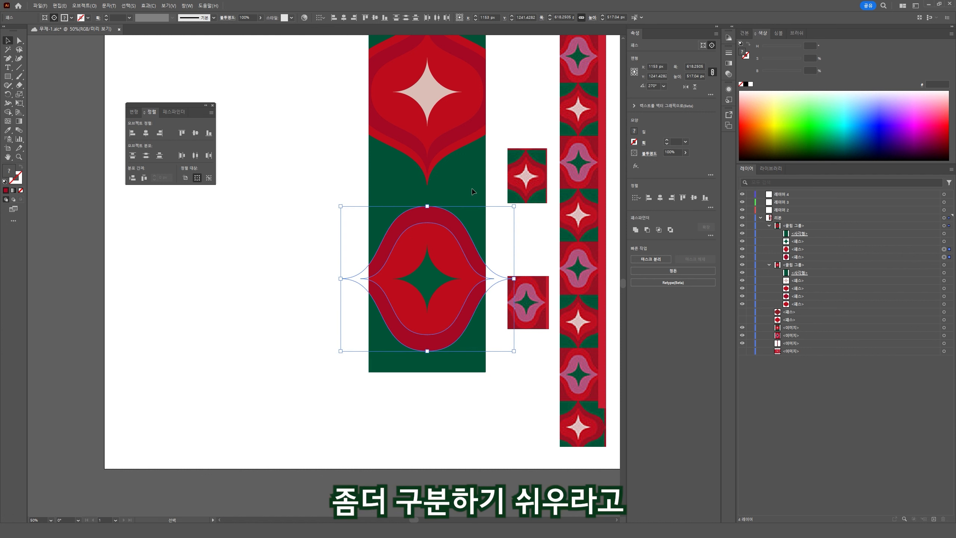
Fill the lower tile's clipping rectangle with the dark red sampled from the lower reference image's background.
left_click(477, 366)
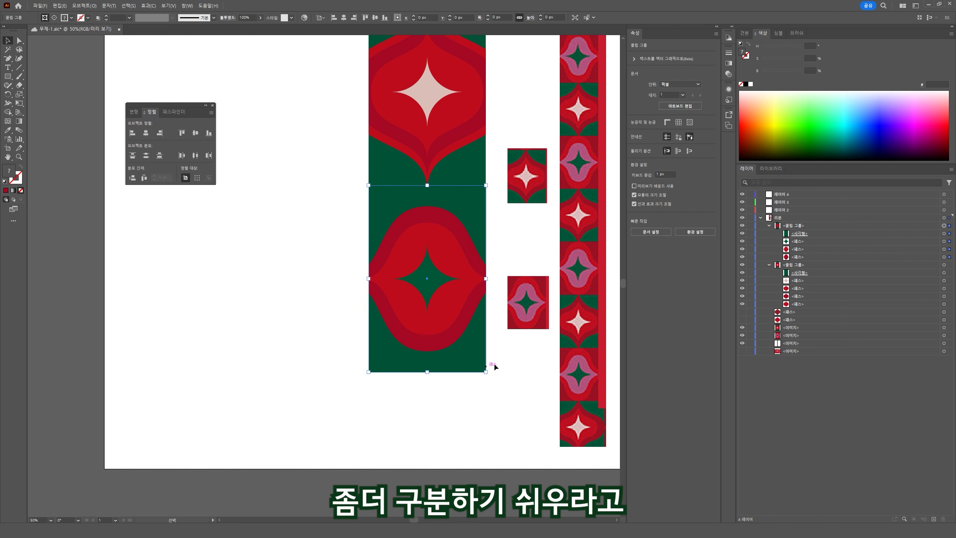
left_click(818, 233)
left_click(944, 234)
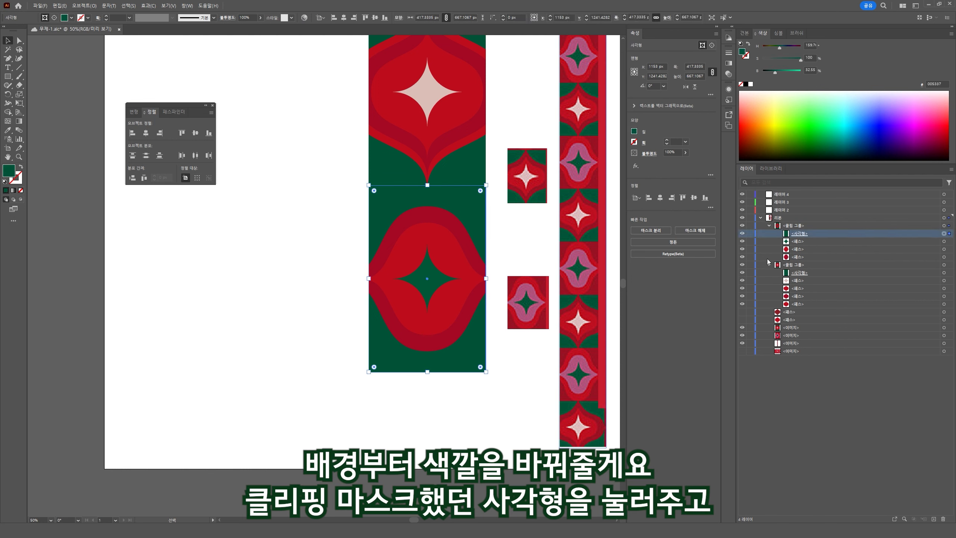
key("i")
left_click(540, 278)
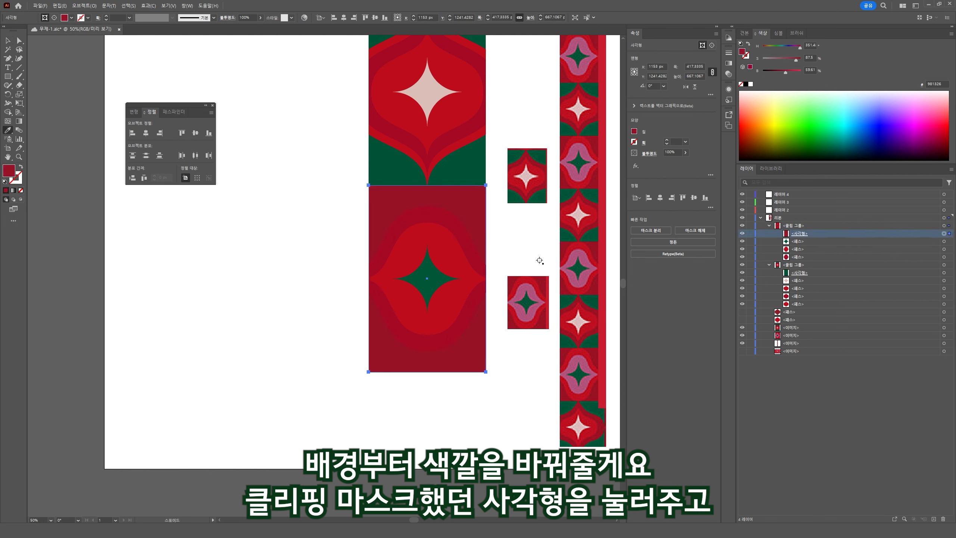
key("v")
left_click(471, 314)
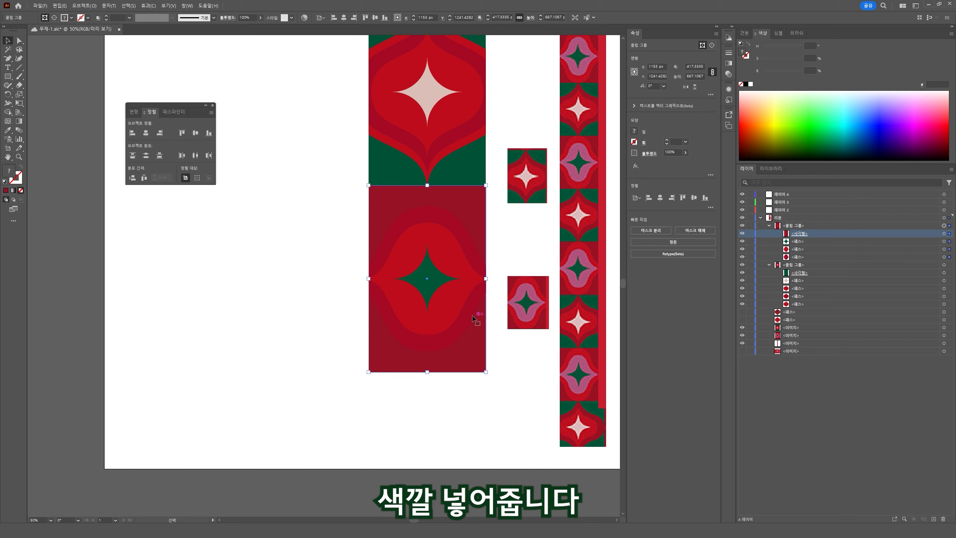
Recolor the lower tile's outer onion with the bright red and its inner onion with the pink sampled from the lower reference image.
left_click(844, 252)
left_click(947, 257)
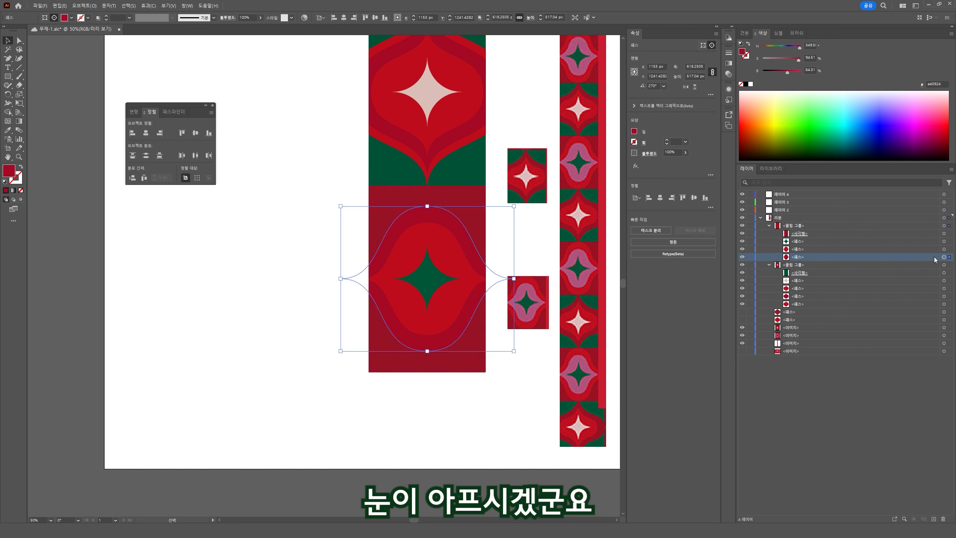
key("i")
left_click(545, 319)
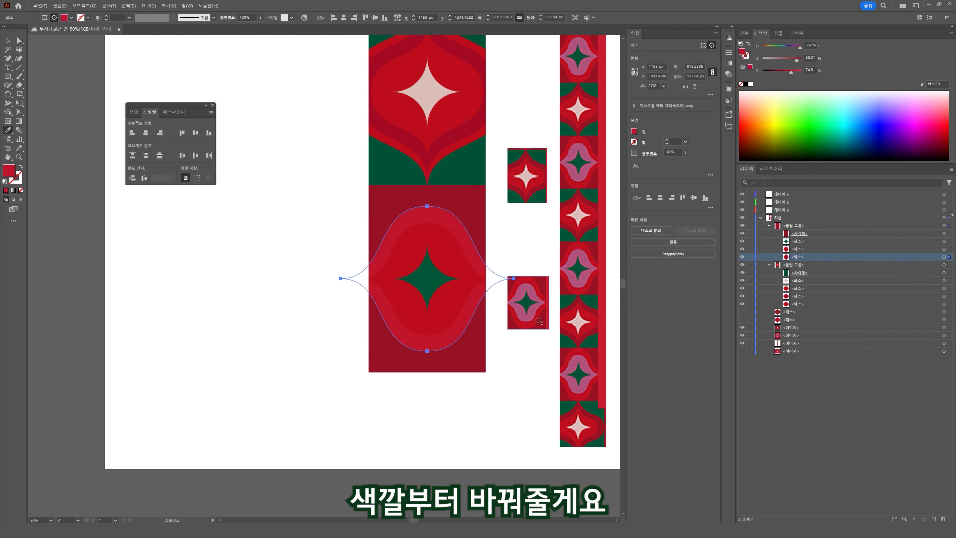
left_click(944, 249)
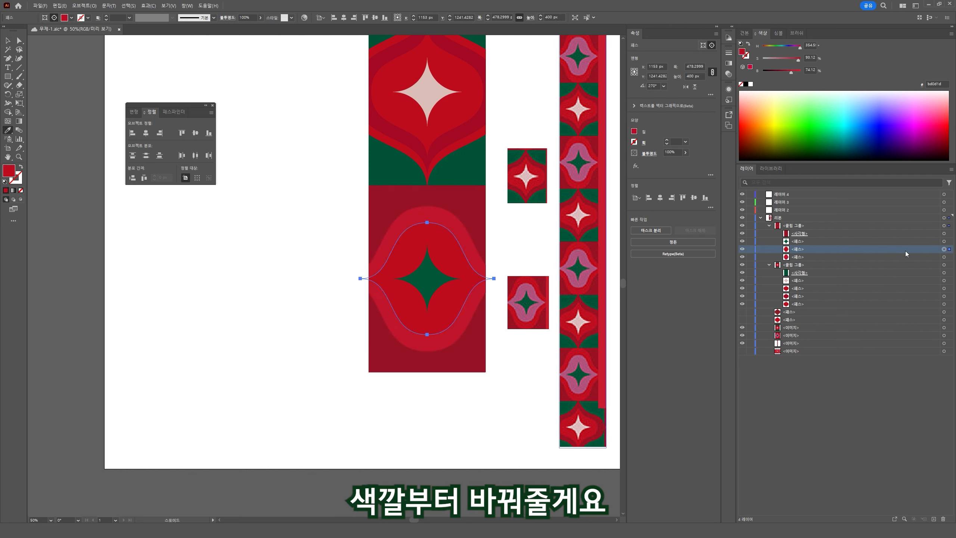
left_click(536, 308)
key("v")
left_click(526, 224)
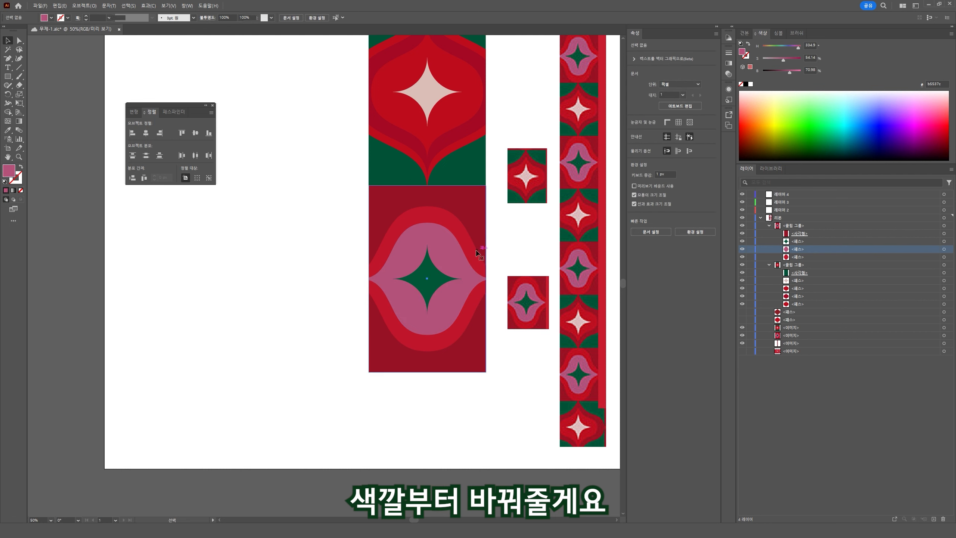
Scale the lower tile's two onions together about their center, making them narrower and taller, to about 567 by 689 px.
left_click(484, 263)
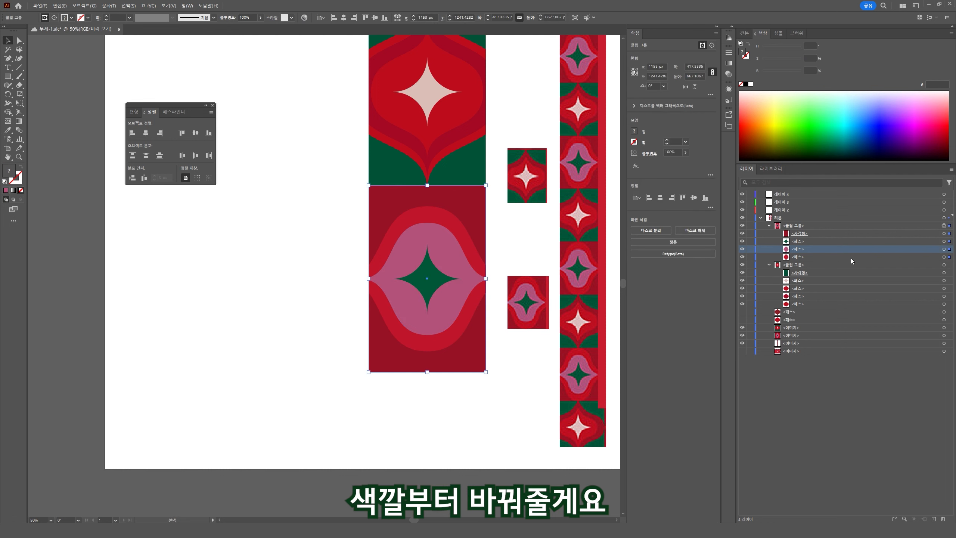
left_click(944, 249)
left_click(944, 257, "shift")
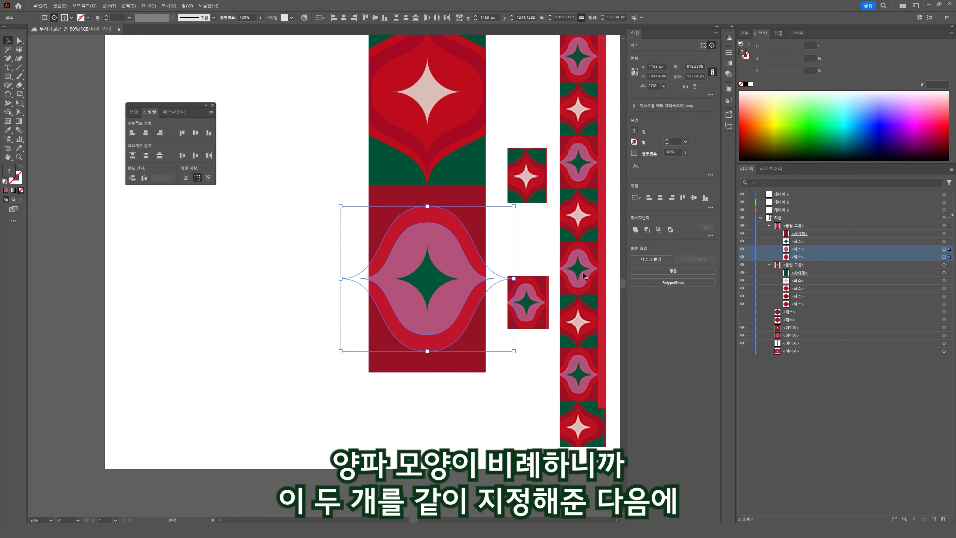
left_click_drag(514, 278, 507, 277)
left_click_drag(428, 205, 429, 183)
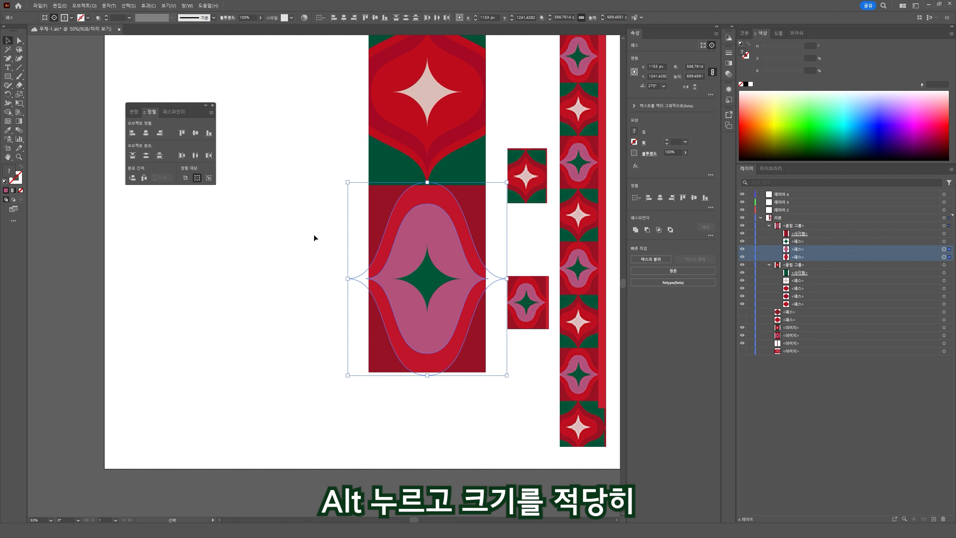
left_click(262, 212)
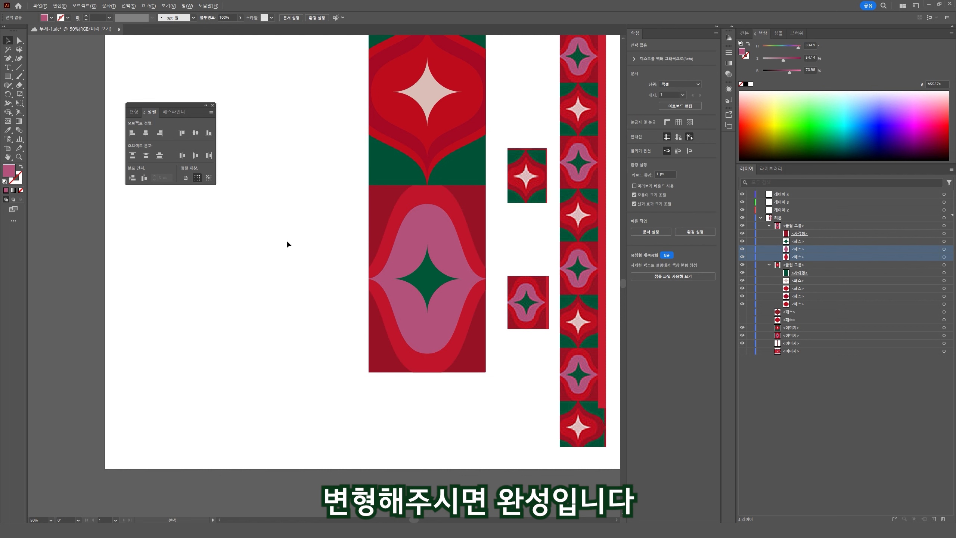
Move both finished tiles together away from the reference images, near the middle of the artboard, and save the document.
key("ctrl+minus")
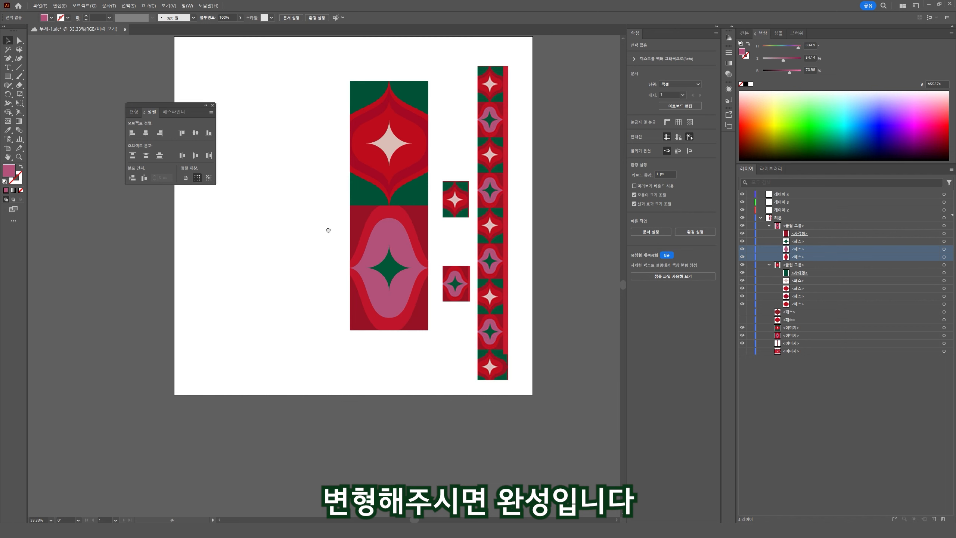
left_click_drag(326, 228, 364, 276)
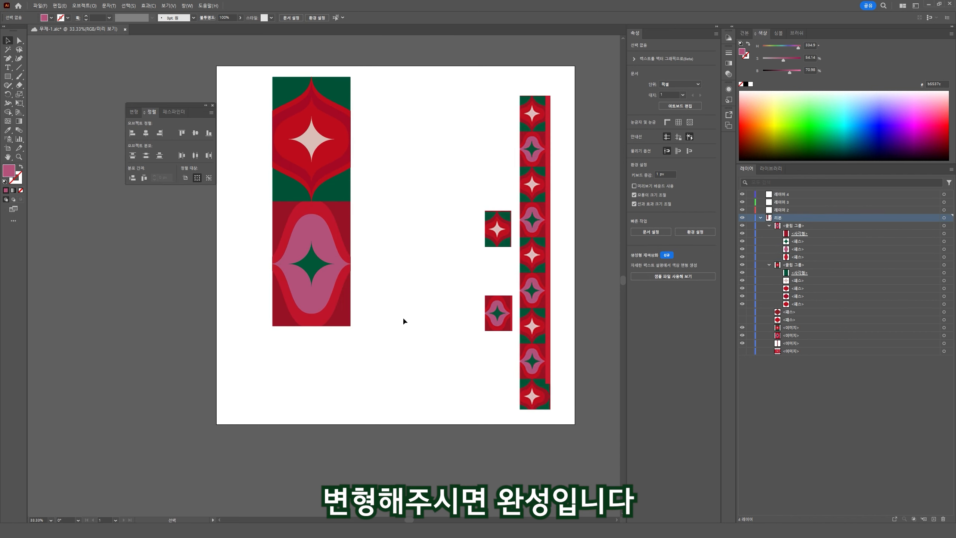
left_click_drag(332, 173, 388, 220)
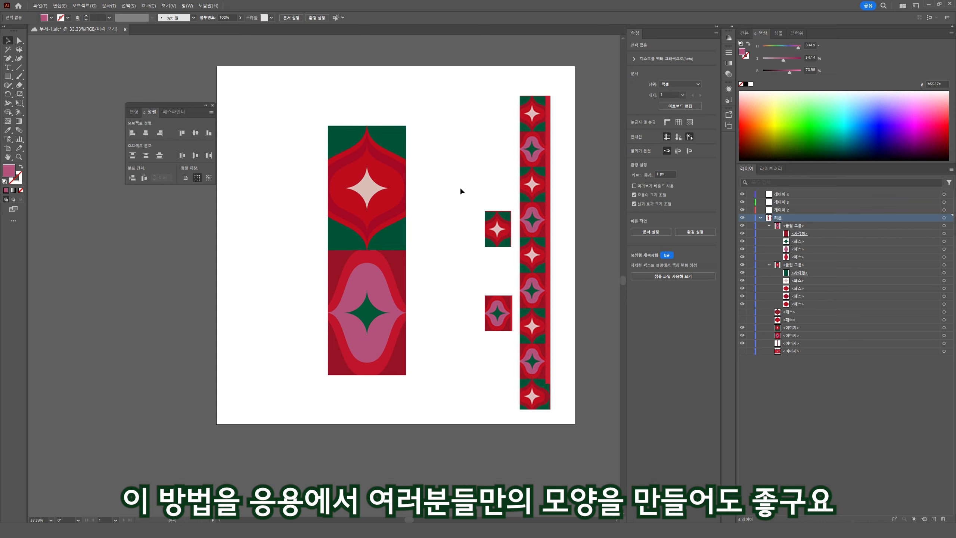
key("ctrl+s")
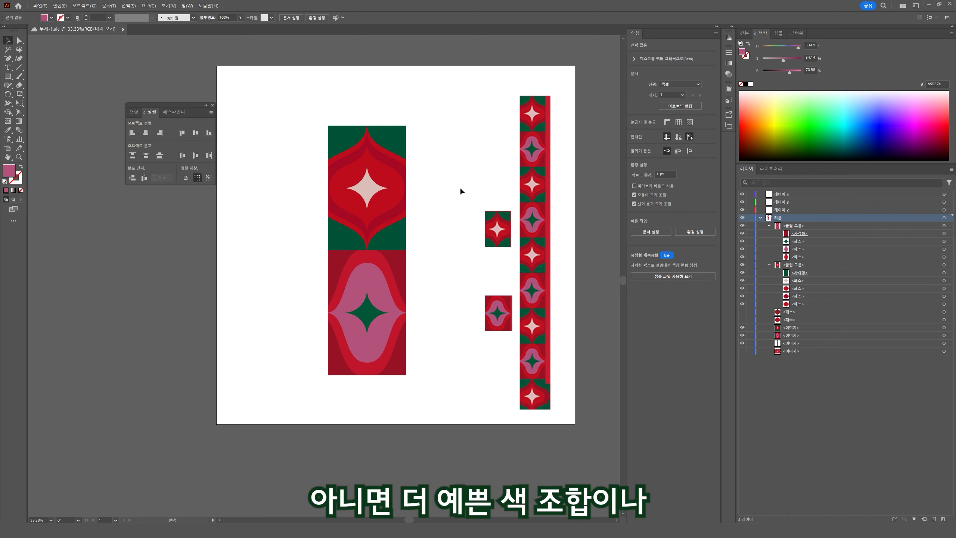